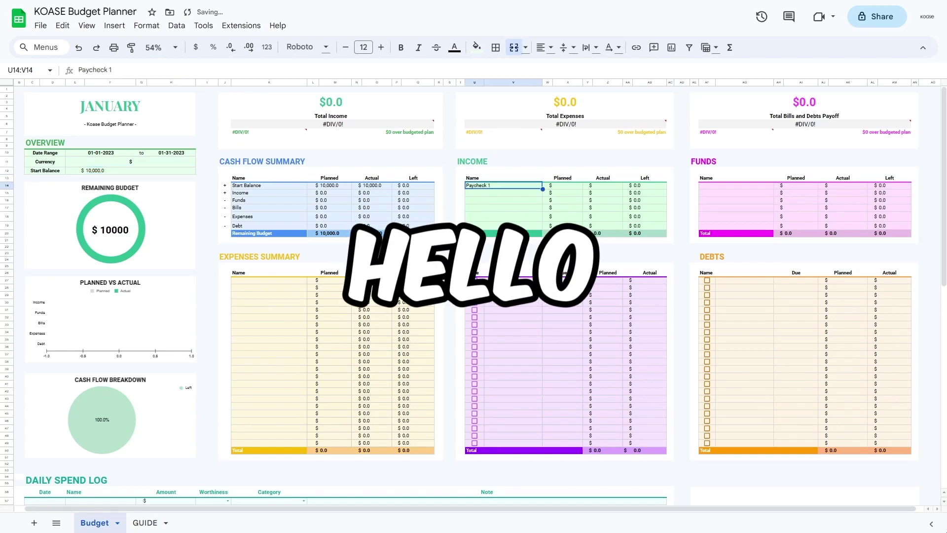
Enter Investment Dividends, Emergency Fund, Vacation Fund and the daily habits list, e.g. drinking 8 cups of water.
type("Investment Dividends")
key("Return")
type("Emergency FundVacation Fund")
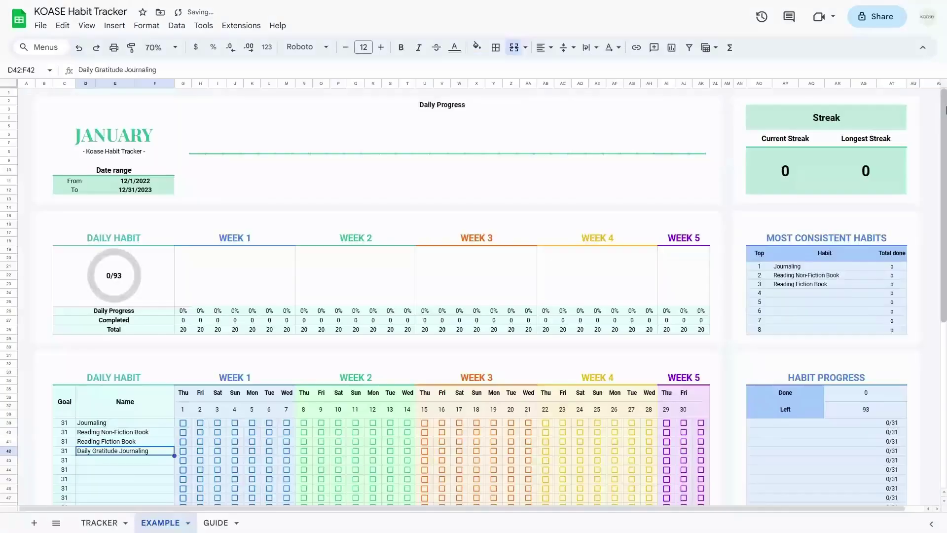
type("Drink at least 8 cups of water Visit parents Wake up at 7 am Cardiovascular Exercise Bedtime by 11 pm Walk > 2 km Learn guitar")
Tick the completed habits for Week 1.
scroll(409, 282, "down", 3)
left_click(218, 373)
left_click(183, 383)
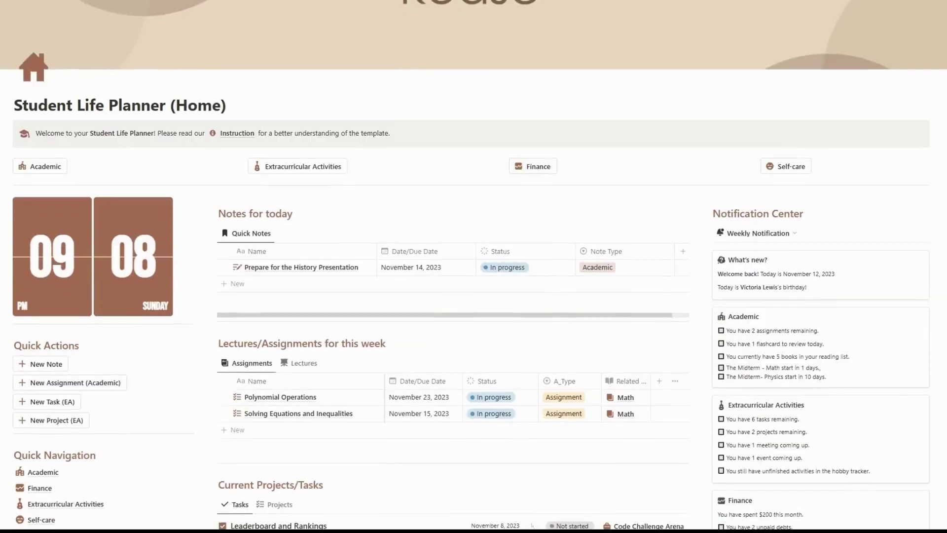
scroll(474, 267, "down", 1)
scroll(473, 267, "down", 20)
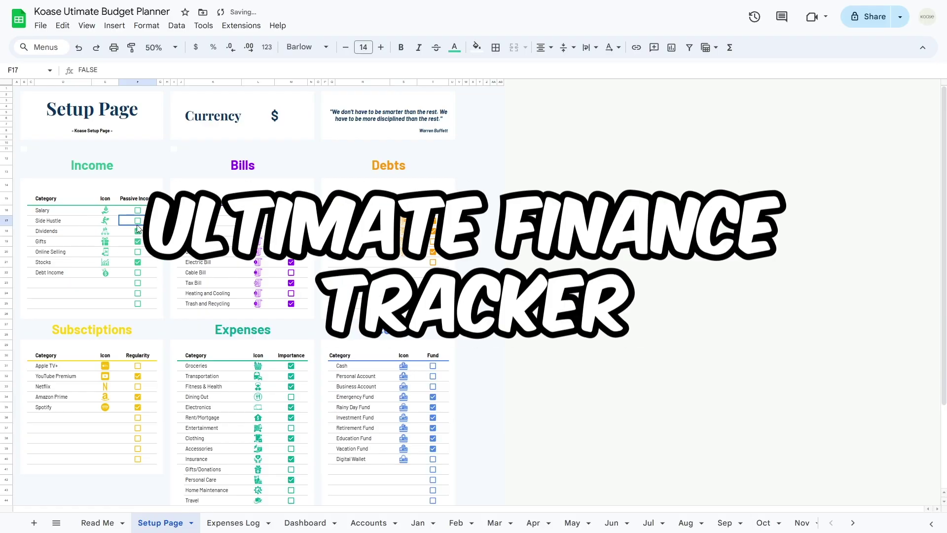
Mark Stocks passive and Personal Loan high priority, untick Insurance as important, and toggle Netflix's regularity.
left_click(137, 262)
left_click(433, 241)
scroll(434, 244, "down", 3)
left_click(292, 379)
left_click(138, 309)
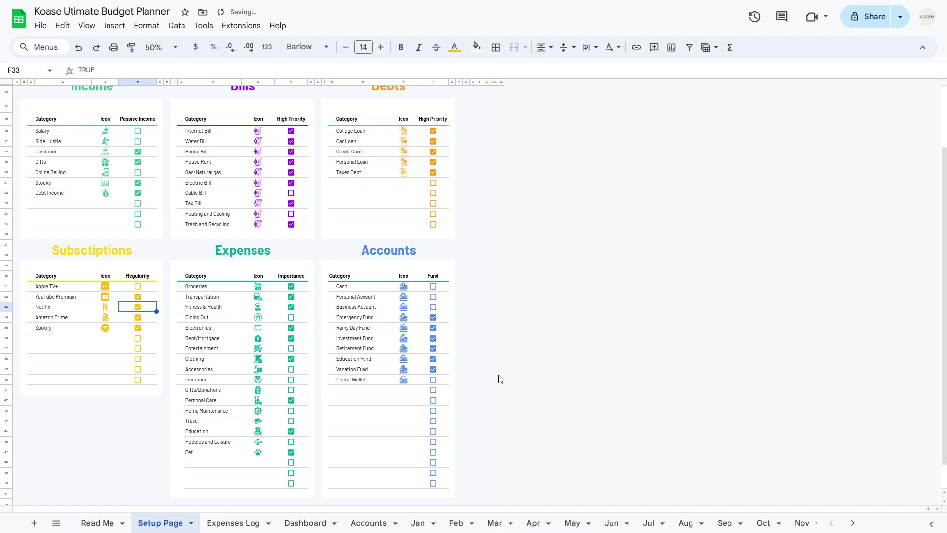
Set worthiness ratings, Fresh produce to Nice-to-have, plus Grains and cereals and another expense.
scroll(498, 378, "up", 5)
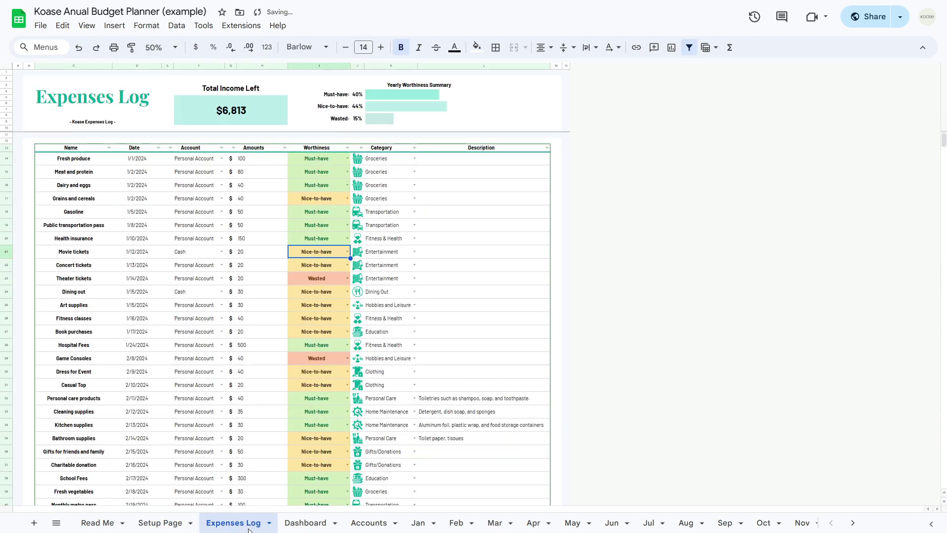
left_click(349, 158)
left_click(327, 187)
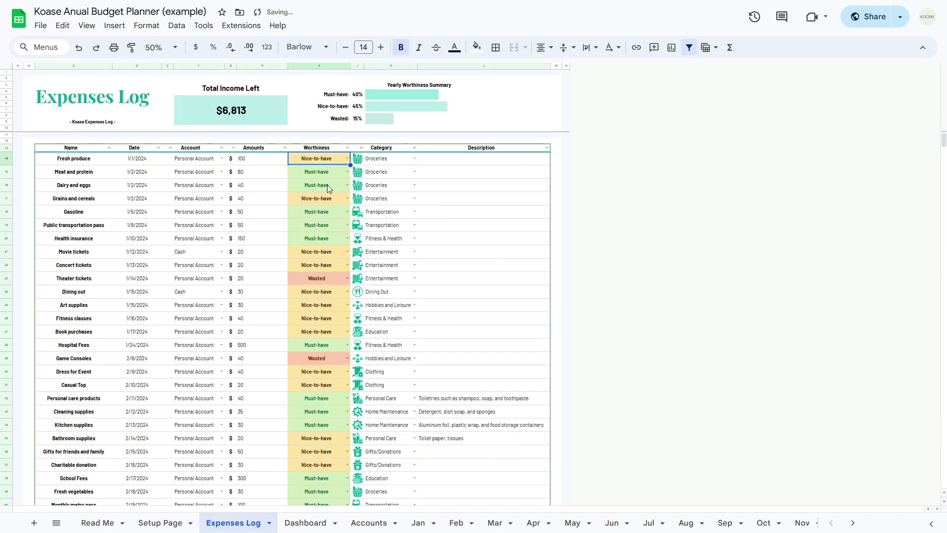
left_click(345, 197)
left_click(347, 265)
left_click(308, 307)
On the Jan sheet, enter 6500 as Salary's actual and 2000 as Dividends' actual.
left_click(417, 522)
left_click(204, 175)
type("6500")
key("Return")
left_click(204, 222)
type("2000")
key("Return")
scroll(206, 253, "down", 2)
scroll(206, 253, "down", 15)
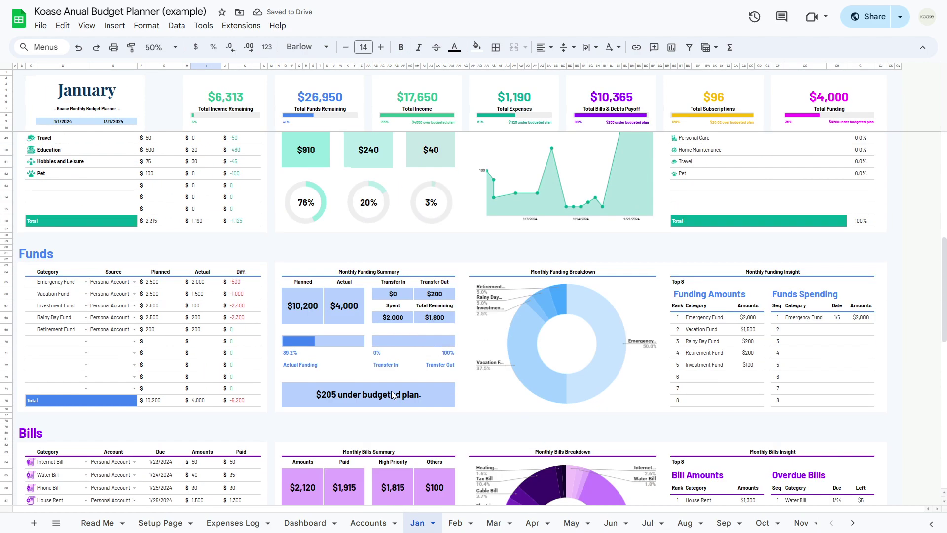
left_click(134, 369)
left_click(138, 422)
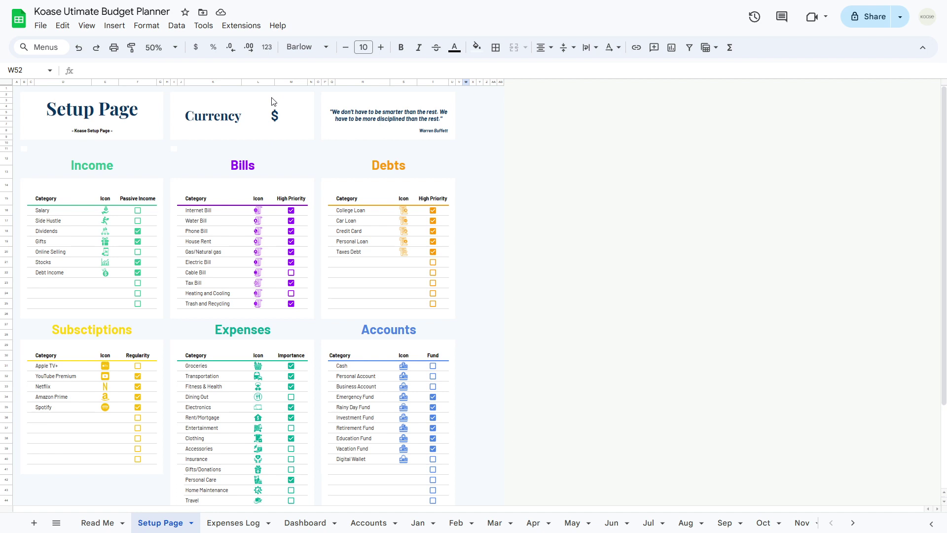
left_click(288, 126)
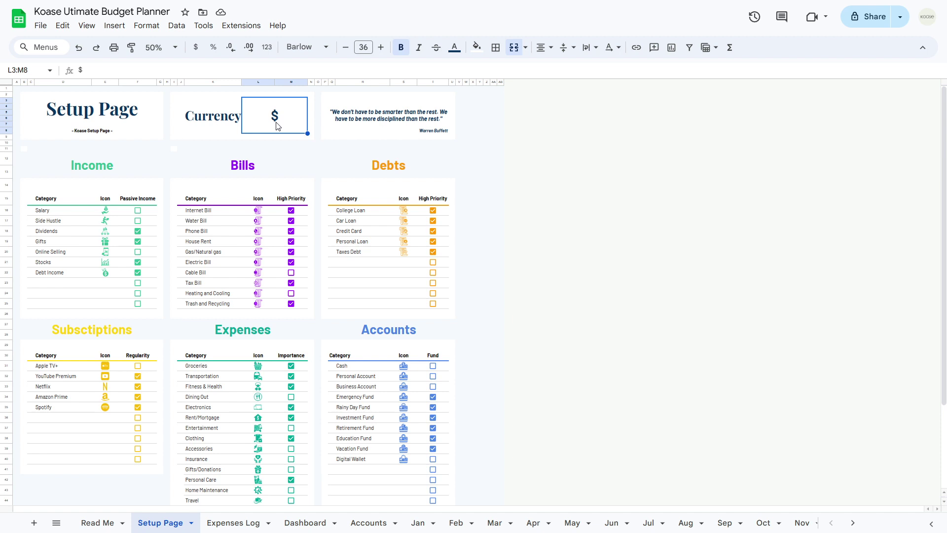
double_click(279, 123)
type("€")
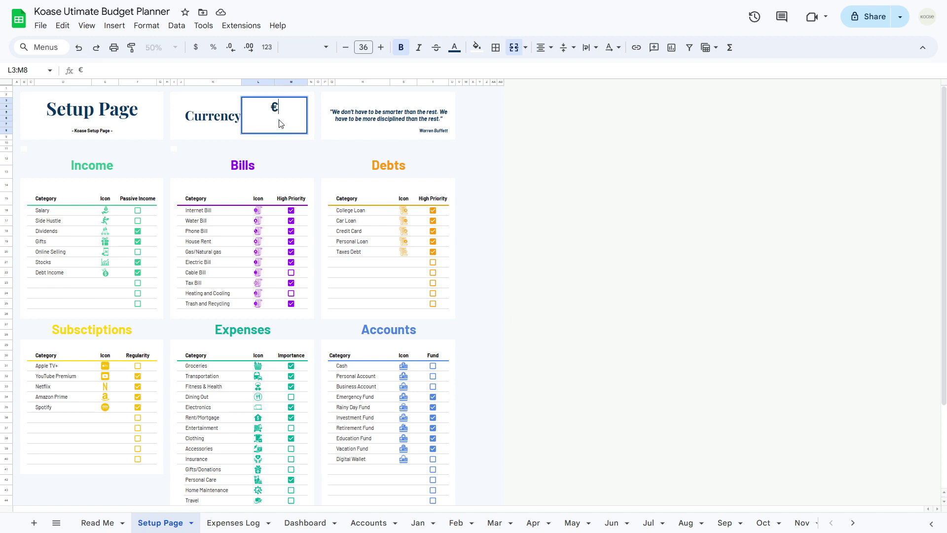
left_click(240, 126)
left_click(265, 133)
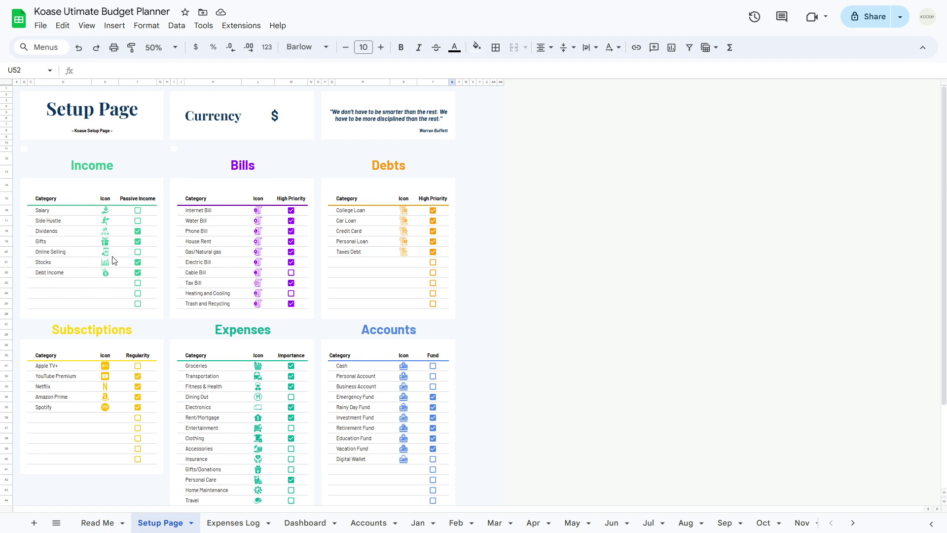
left_click(105, 285)
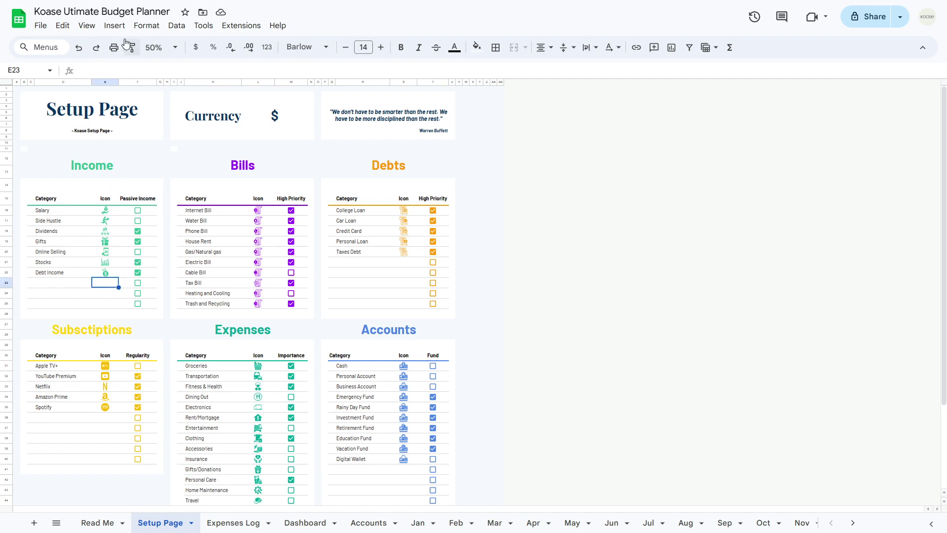
left_click(115, 25)
mouse_move(161, 161)
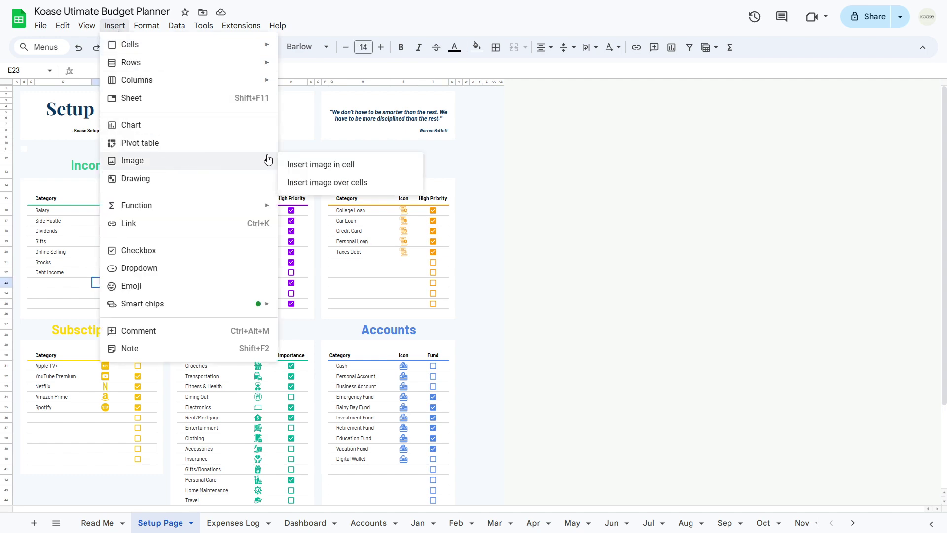
left_click(296, 162)
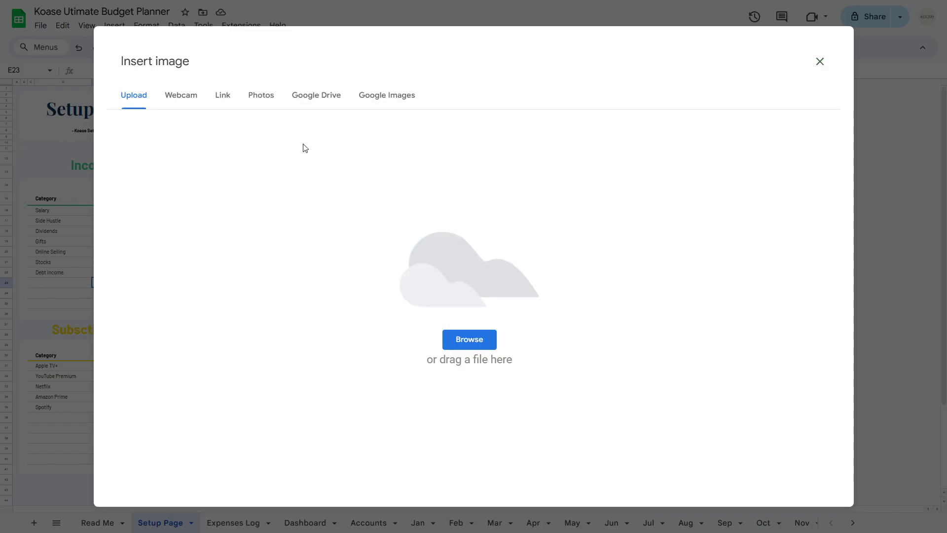
left_click(316, 95)
scroll(586, 253, "down", 8)
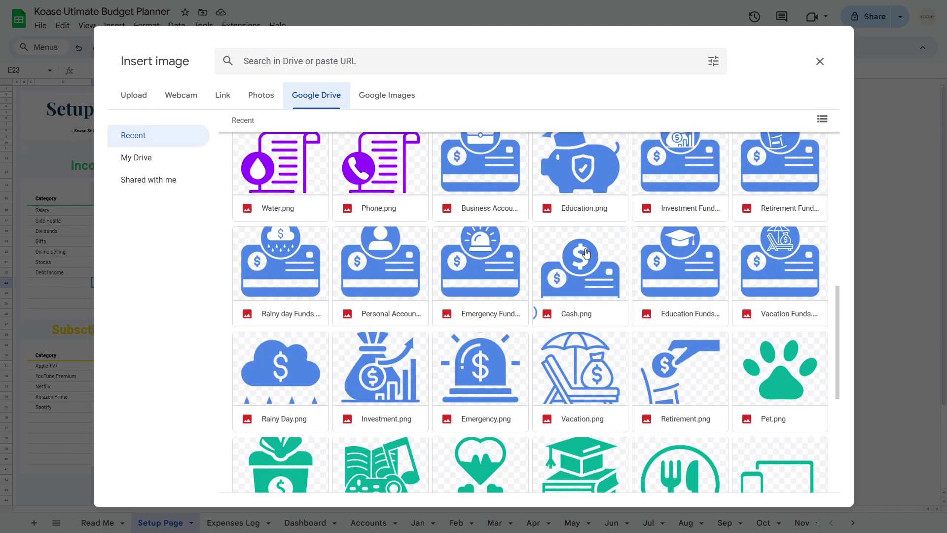
scroll(586, 253, "down", 6)
scroll(586, 253, "down", 3)
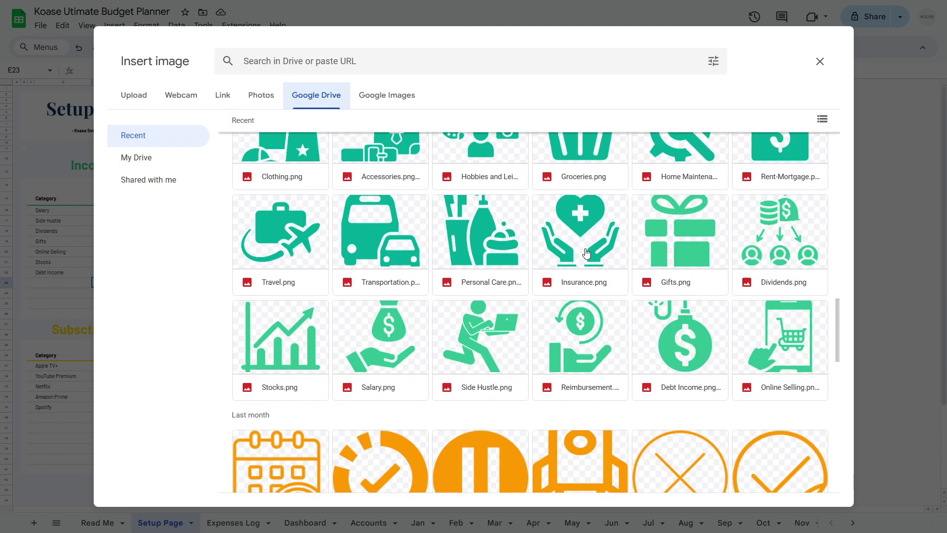
key("Escape")
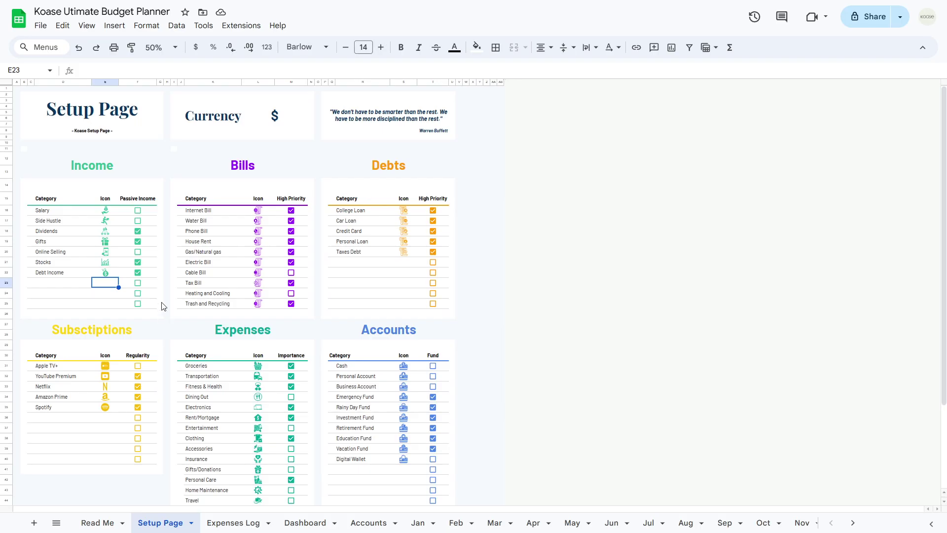
left_click(149, 201)
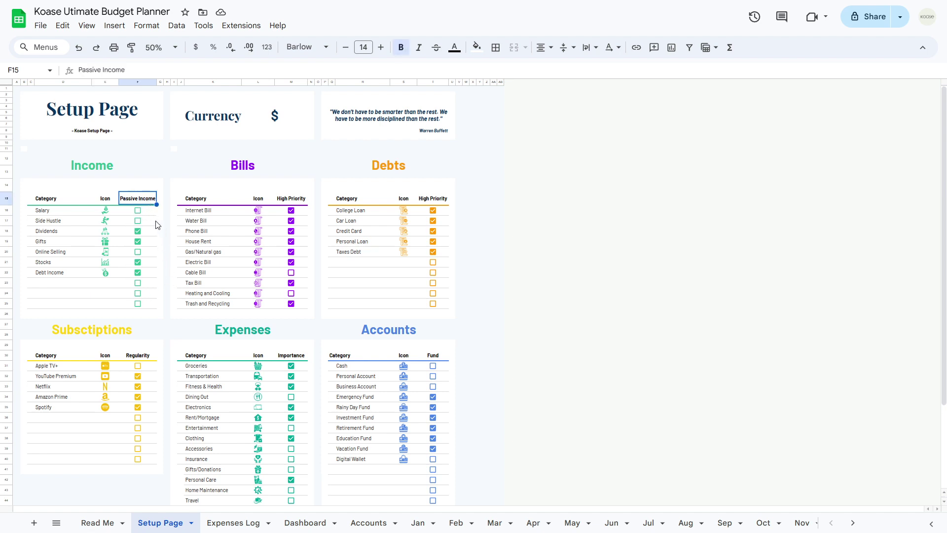
Tick the Passive Income box in the Side Hustle row of the Income table.
left_click(138, 220)
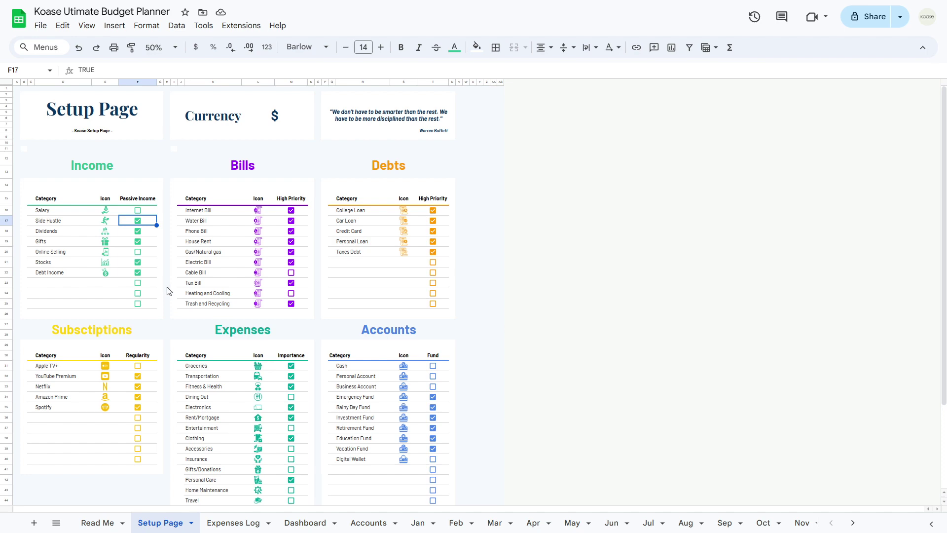
scroll(165, 295, "down", 3)
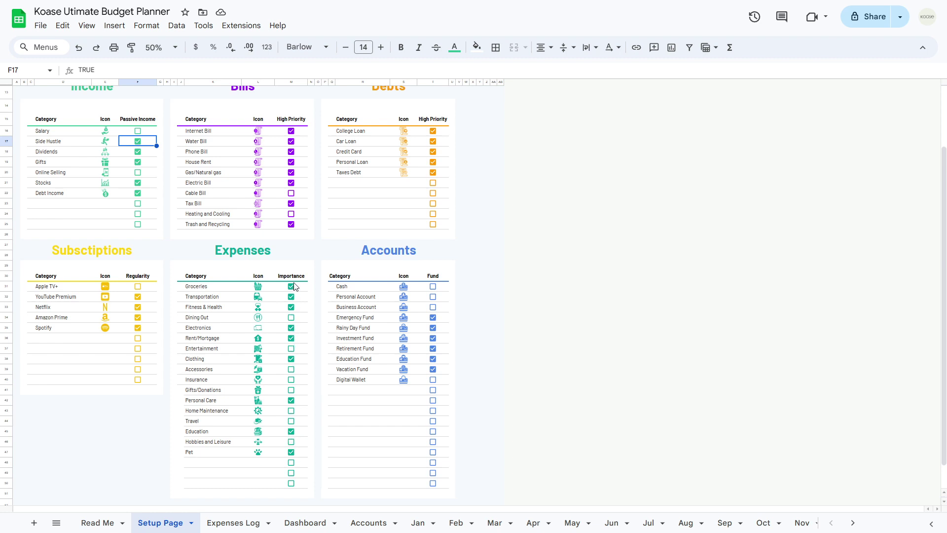
scroll(294, 286, "up", 3)
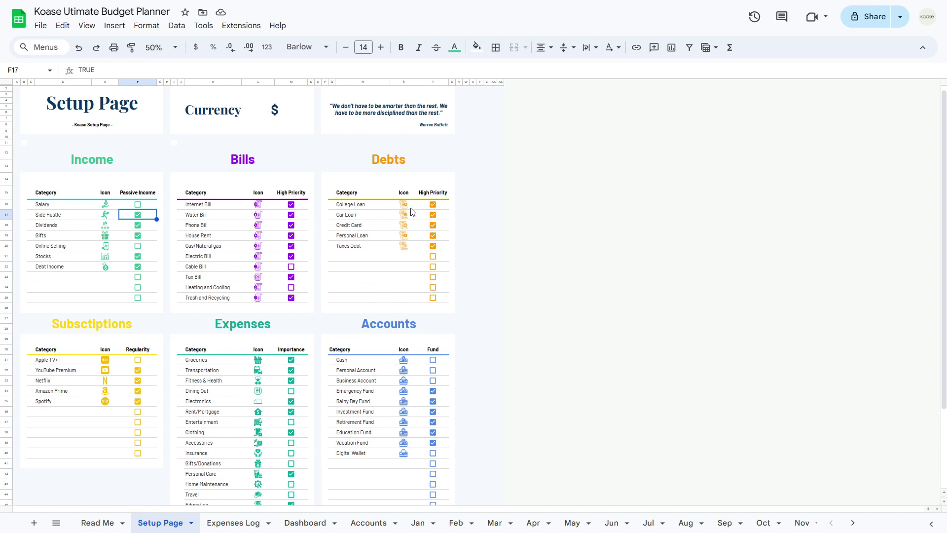
Mark Cable Bill as high priority and Spotify as a regular subscription.
left_click(291, 267)
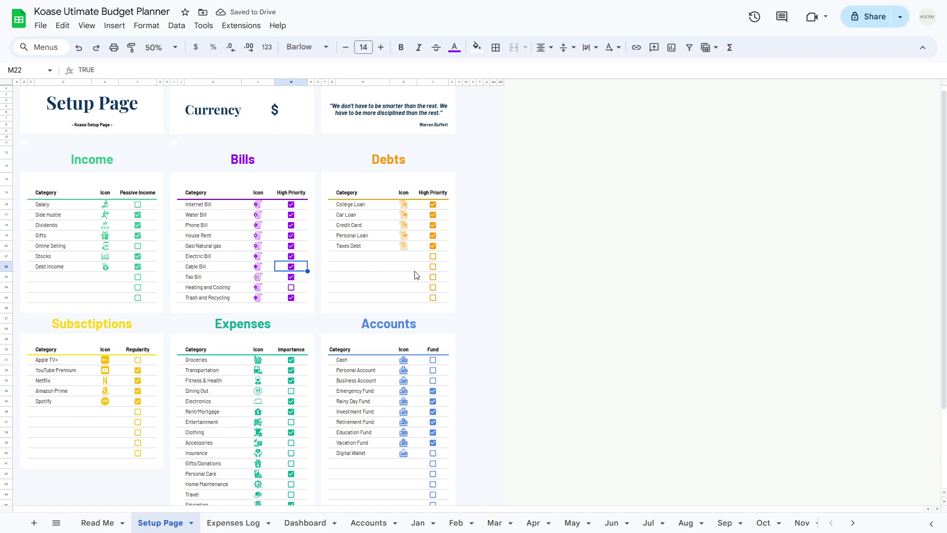
scroll(414, 276, "down", 3)
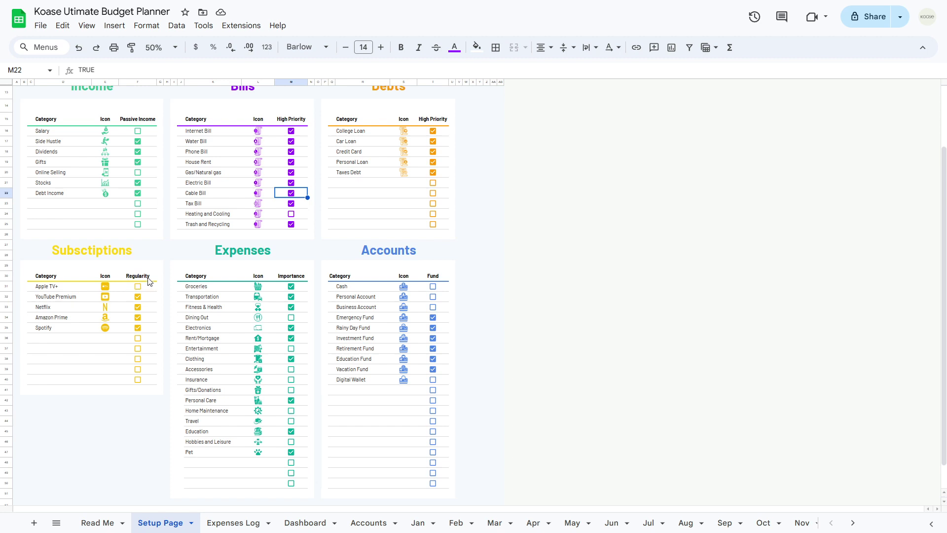
left_click(138, 327)
scroll(413, 312, "down", 1)
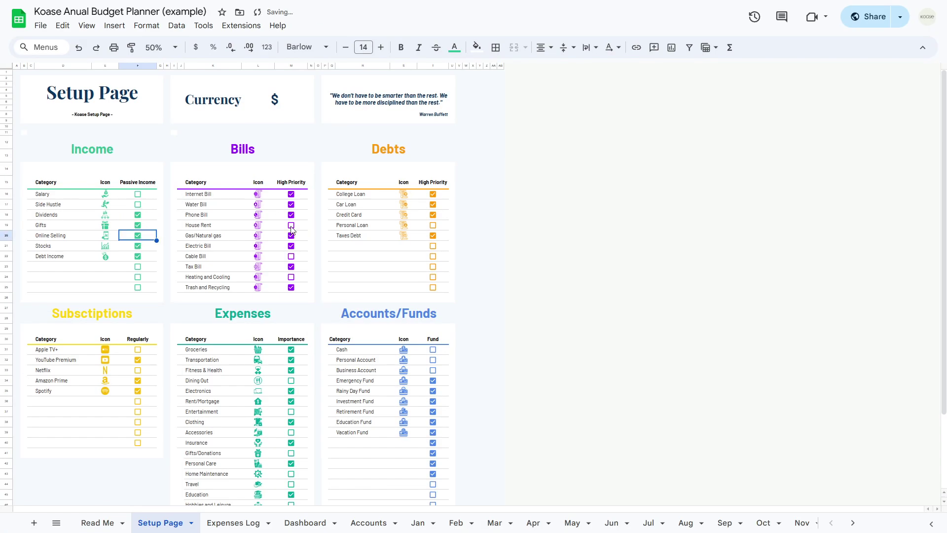
Make Personal Loan high priority instead of Car Loan, and Netflix regular instead of Amazon Prime.
left_click(433, 225)
left_click(433, 205)
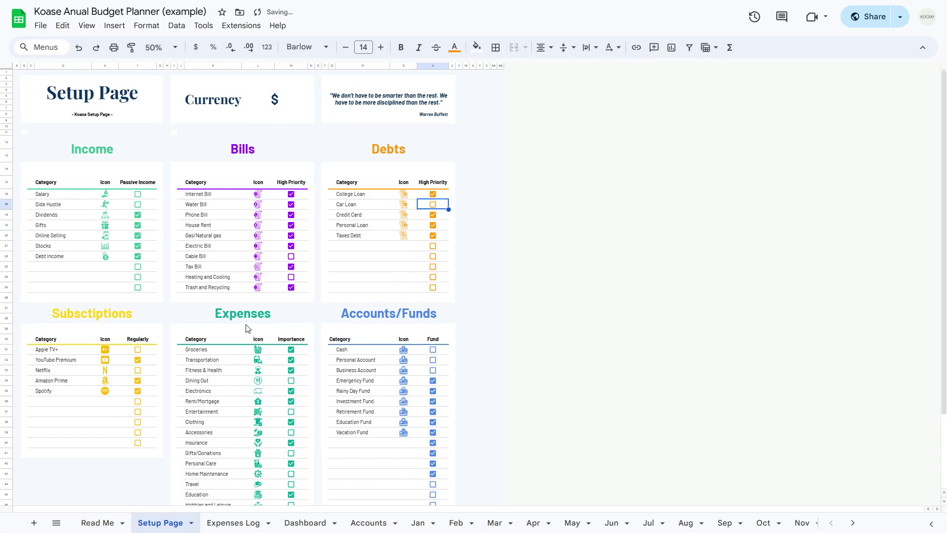
left_click(137, 370)
left_click(138, 380)
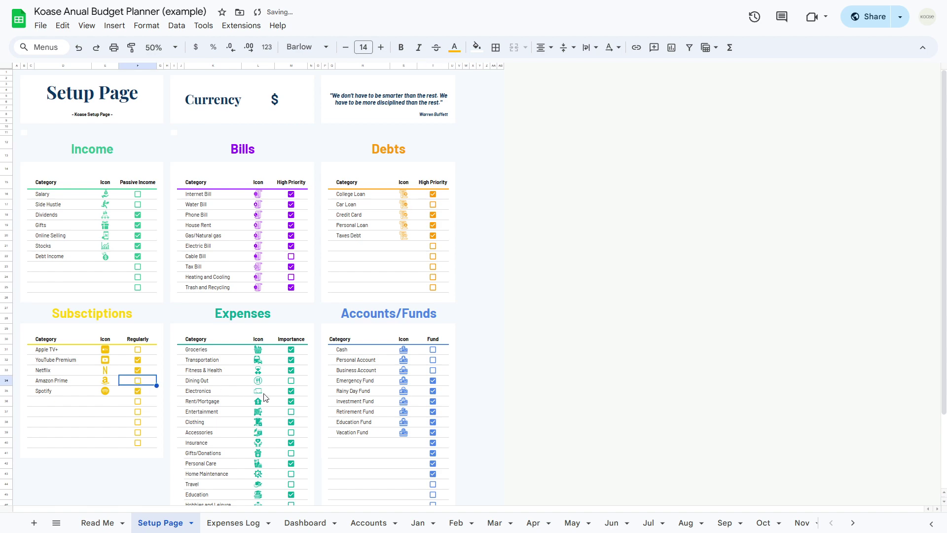
scroll(285, 448, "down", 1)
Mark Travel as important, toggle Dining Out's importance, and go to the Expenses Log.
left_click(291, 449)
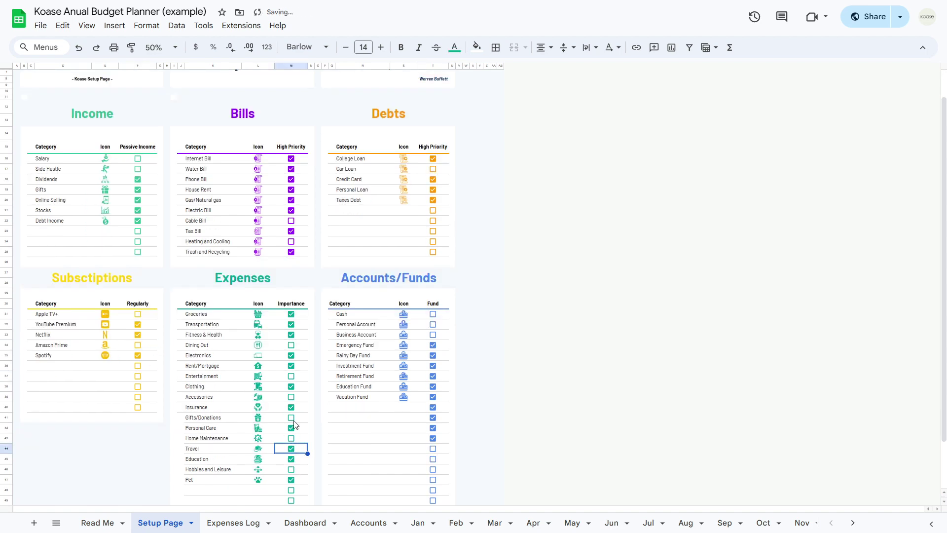
left_click(291, 345)
left_click(233, 522)
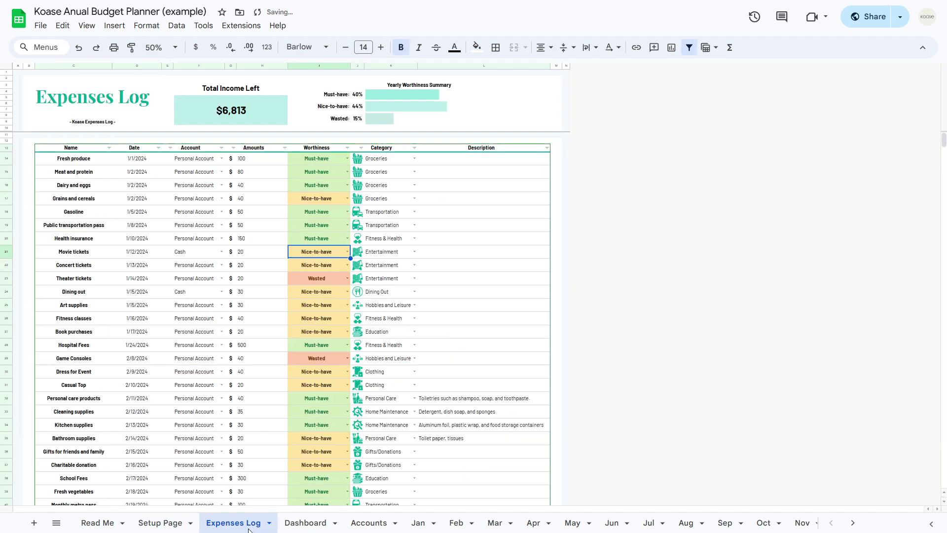
Rate Fresh produce as Nice-to-have, then select the Name, Date and Account cells.
left_click(335, 159)
left_click(331, 192)
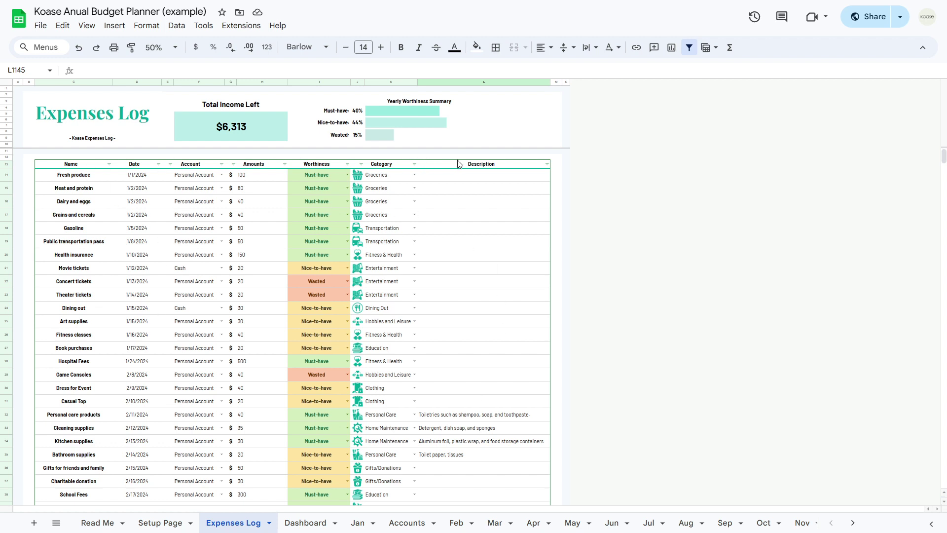
left_click(83, 168)
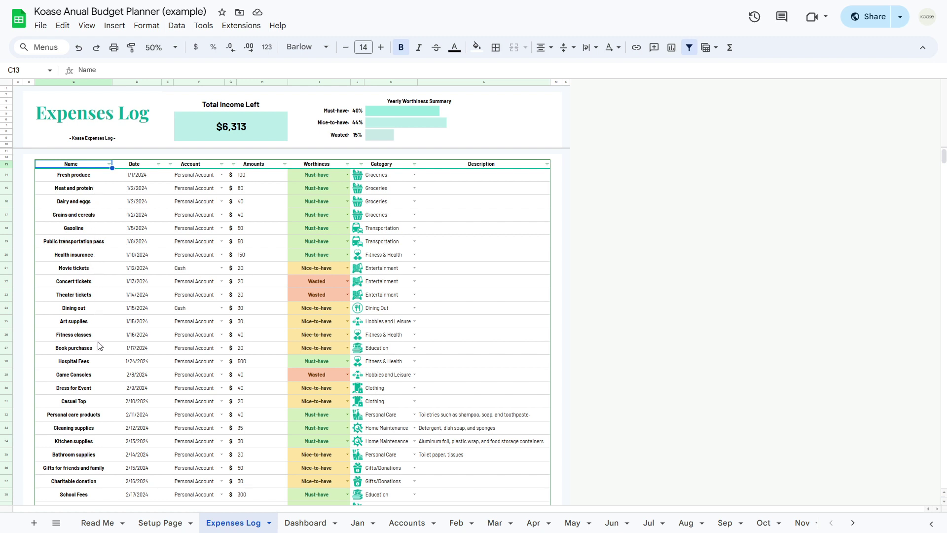
left_click(134, 166)
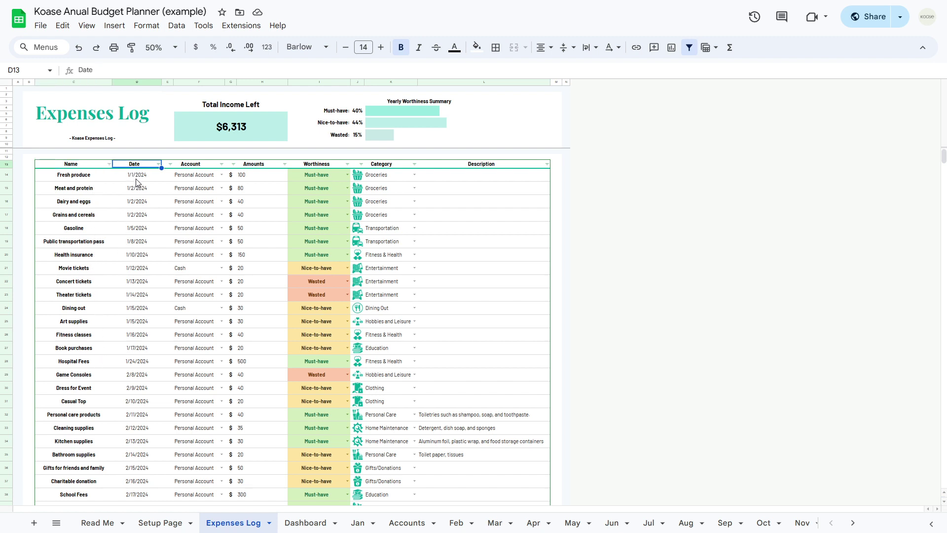
left_click(186, 173)
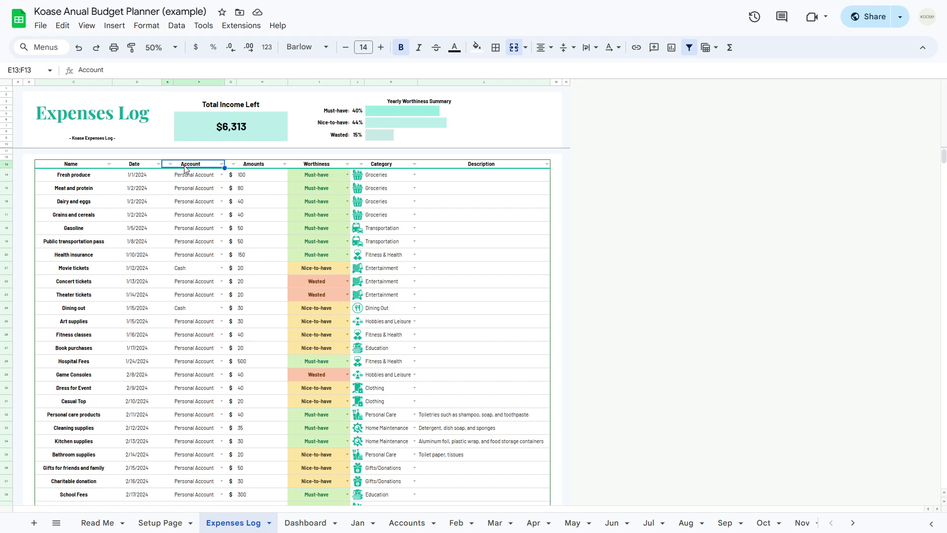
Change Fresh produce's account to Cash, keep its Groceries category, and select its description cell.
left_click(222, 175)
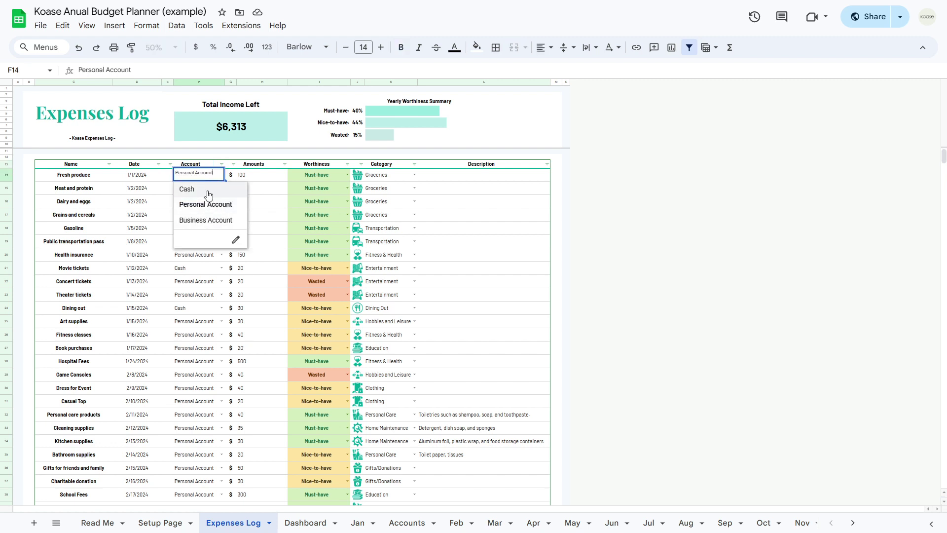
left_click(209, 191)
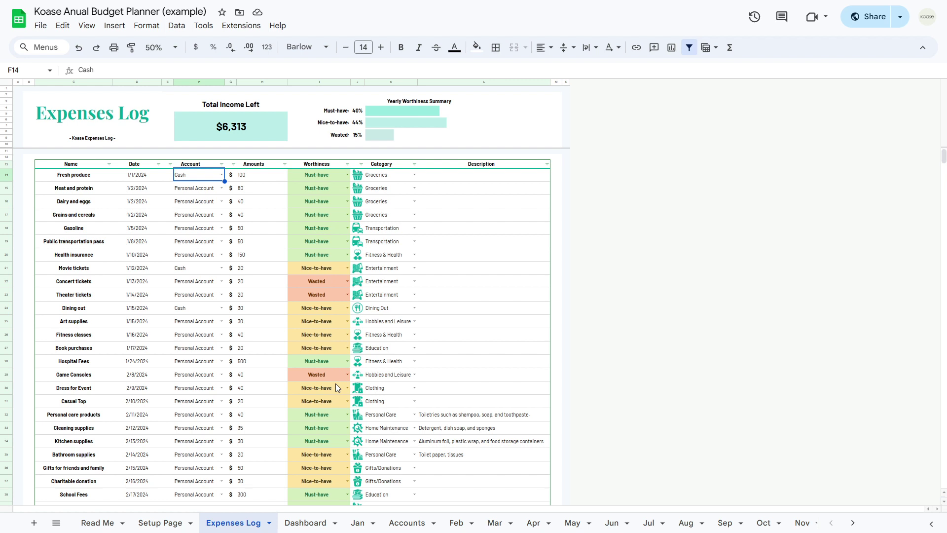
left_click(415, 175)
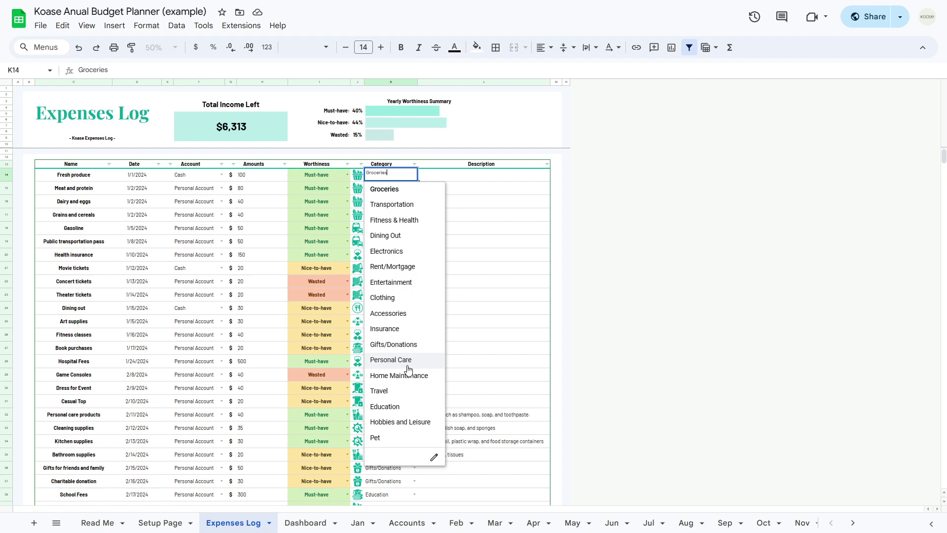
left_click(394, 192)
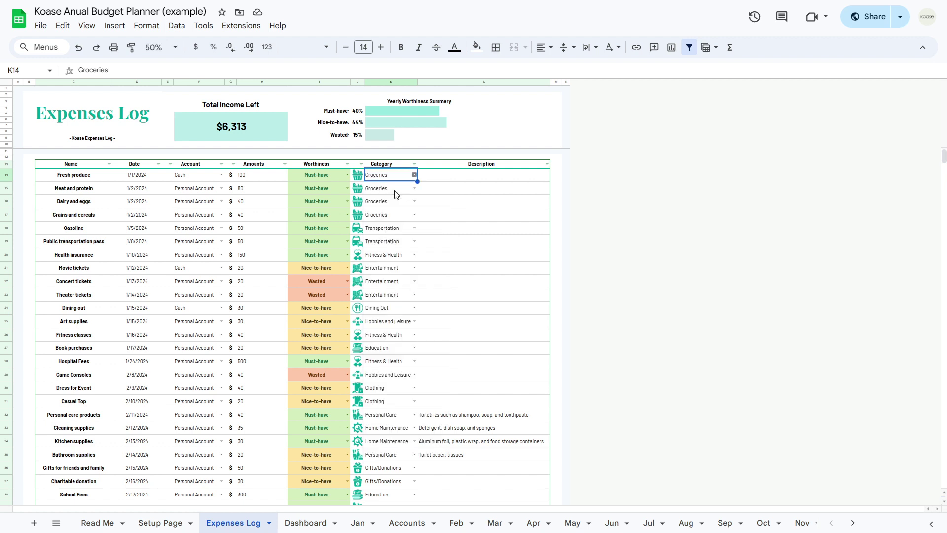
left_click(455, 182)
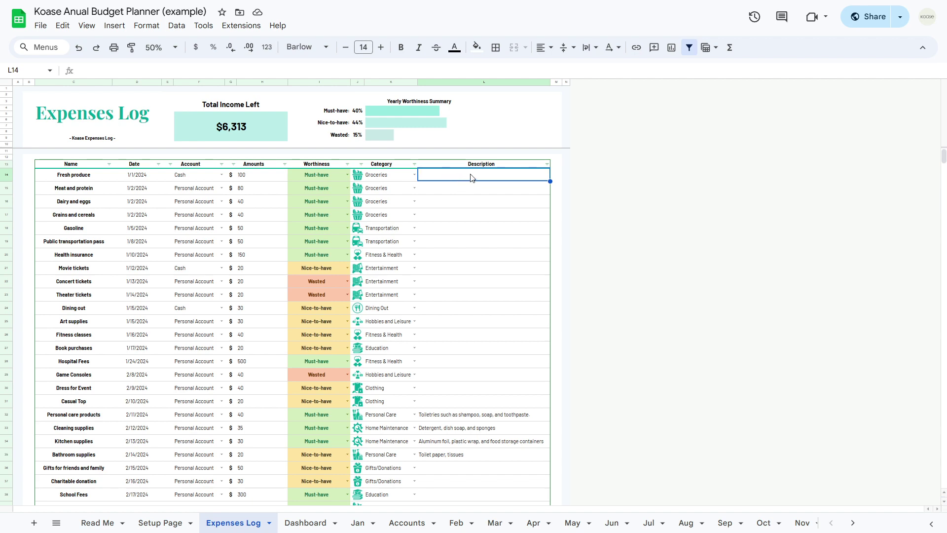
scroll(633, 390, "down", 10)
scroll(635, 391, "down", 20)
scroll(635, 390, "down", 13)
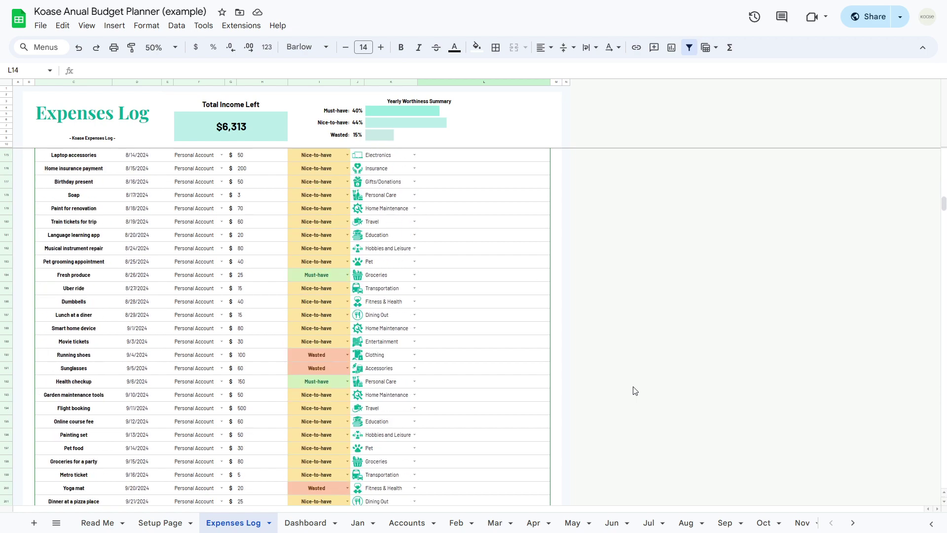
scroll(635, 391, "down", 8)
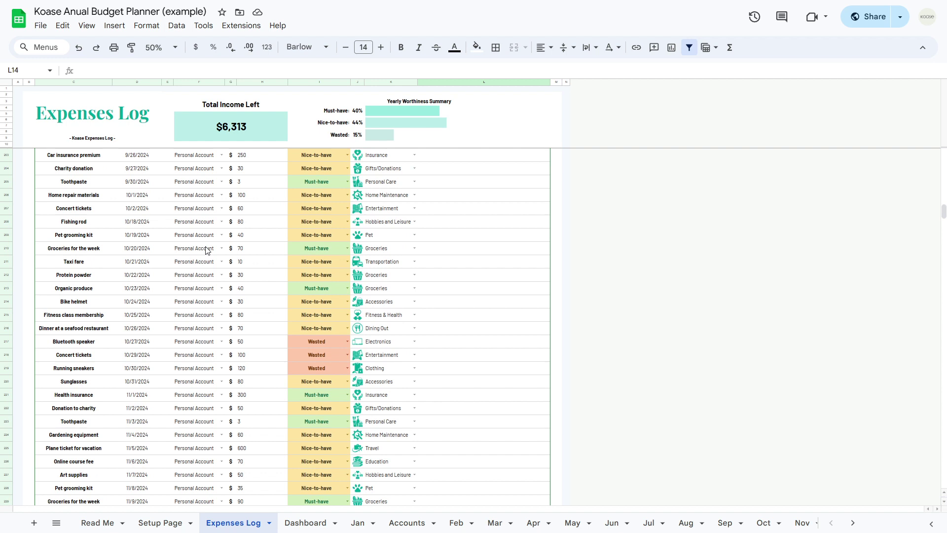
left_click(7, 169)
left_click(6, 381, "shift")
right_click(6, 381)
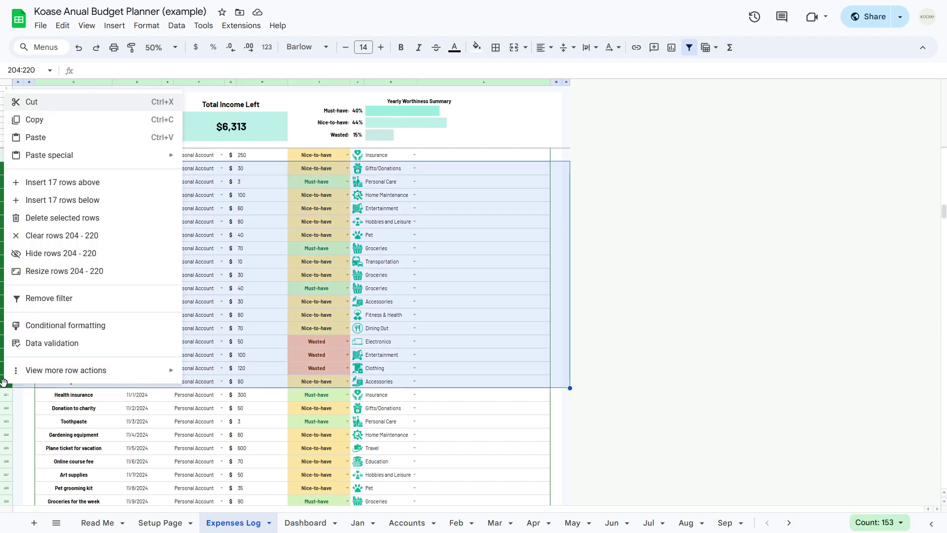
left_click(67, 253)
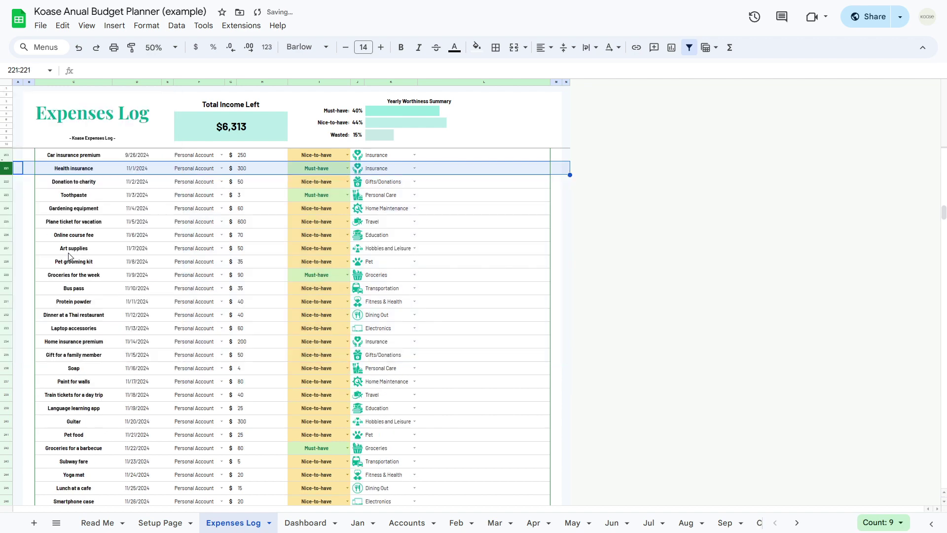
key("ctrl+z")
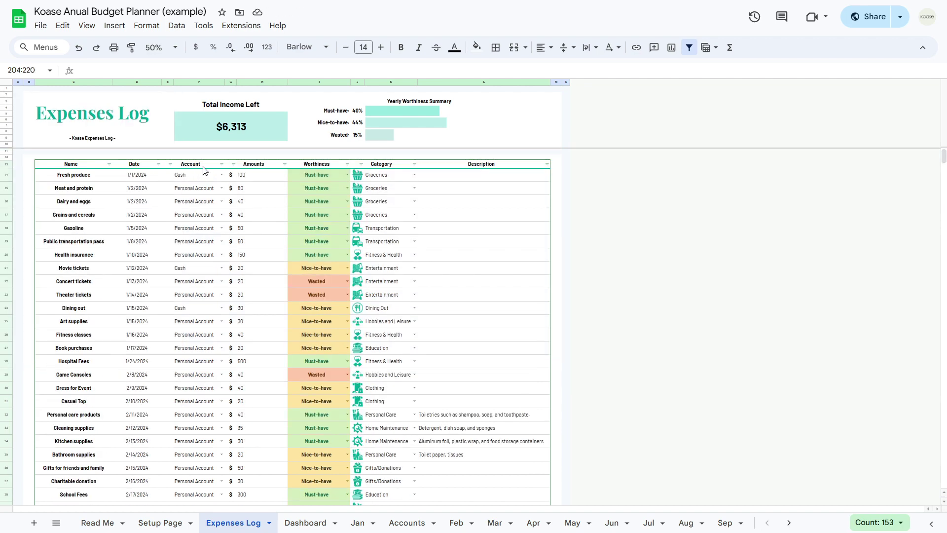
Filter the Account column to hide Cash expenses.
left_click(221, 164)
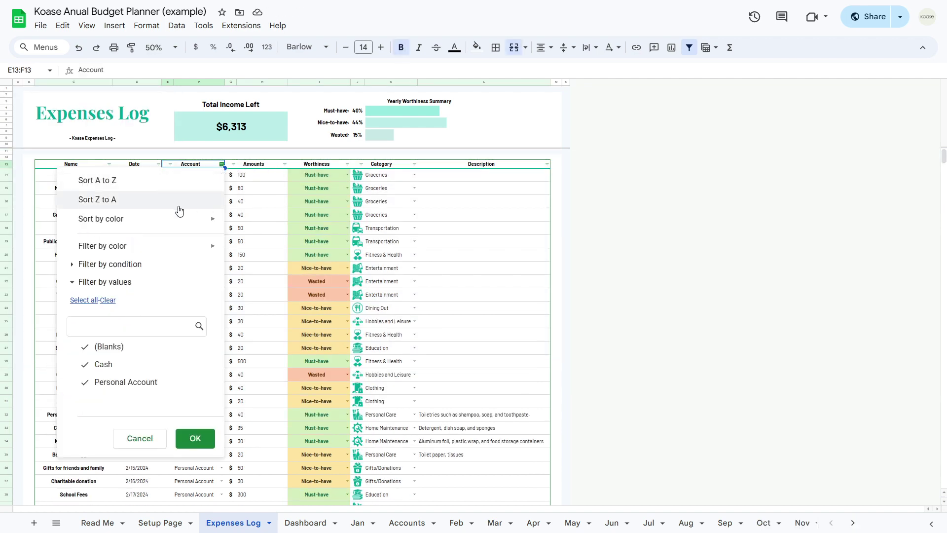
left_click(123, 368)
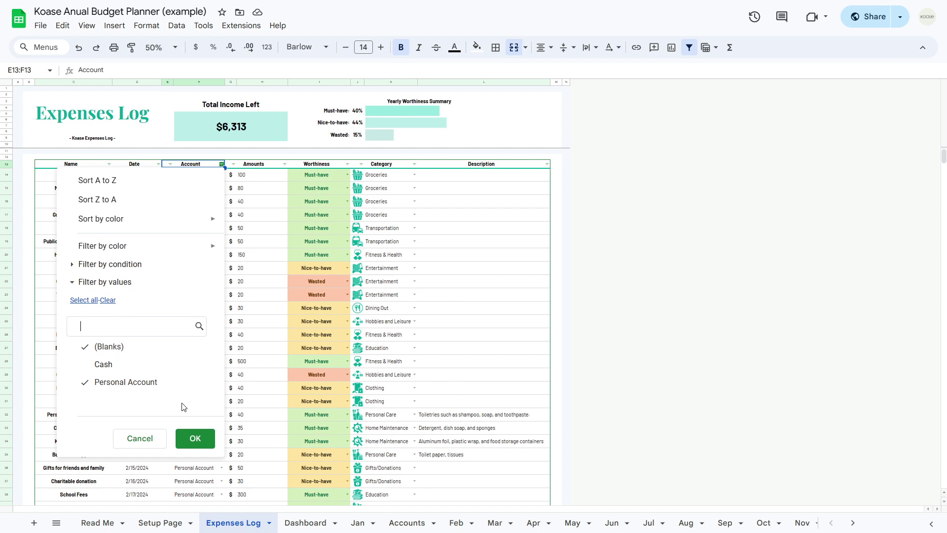
left_click(194, 438)
Filter the Worthiness column to show only Must-have, excluding Nice-to-have and Wasted.
left_click(348, 164)
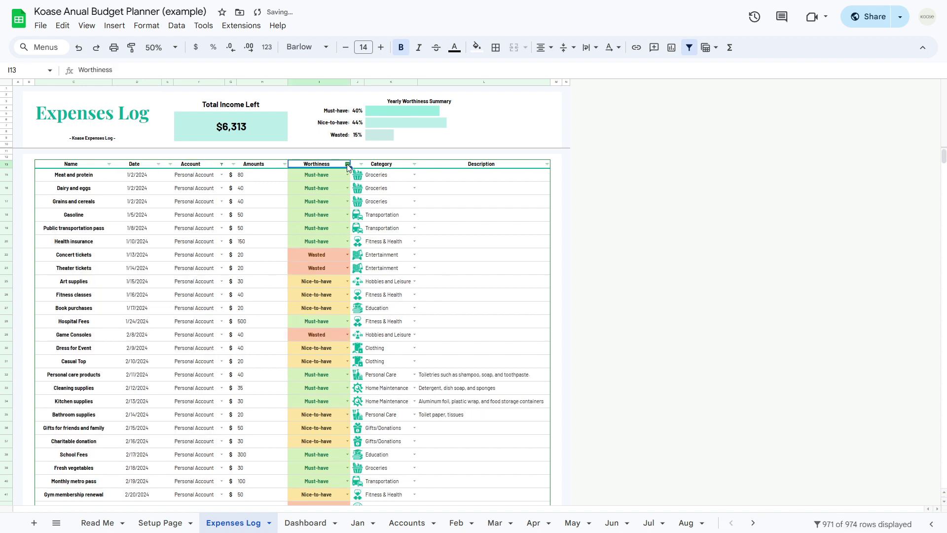
left_click(262, 382)
left_click(258, 399)
left_click(314, 437)
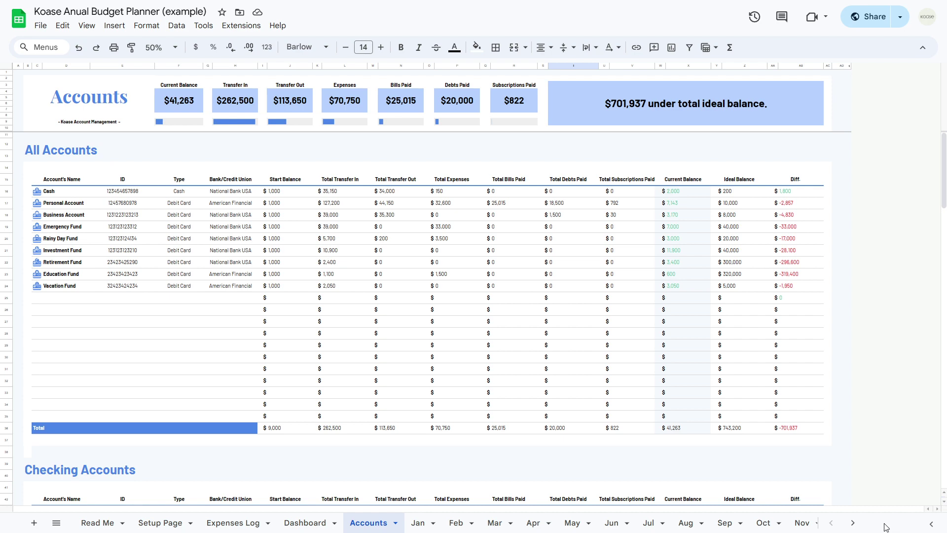
scroll(450, 316, "down", 5)
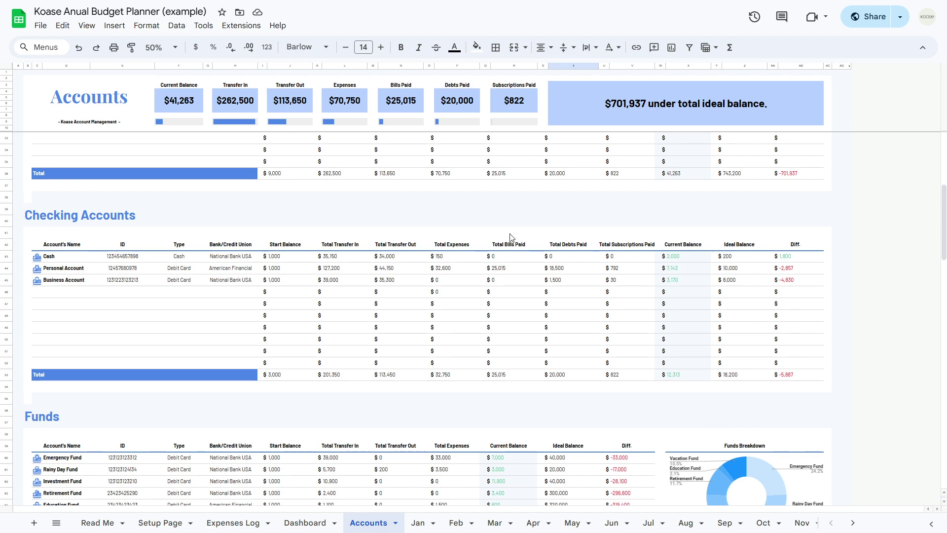
scroll(513, 237, "down", 8)
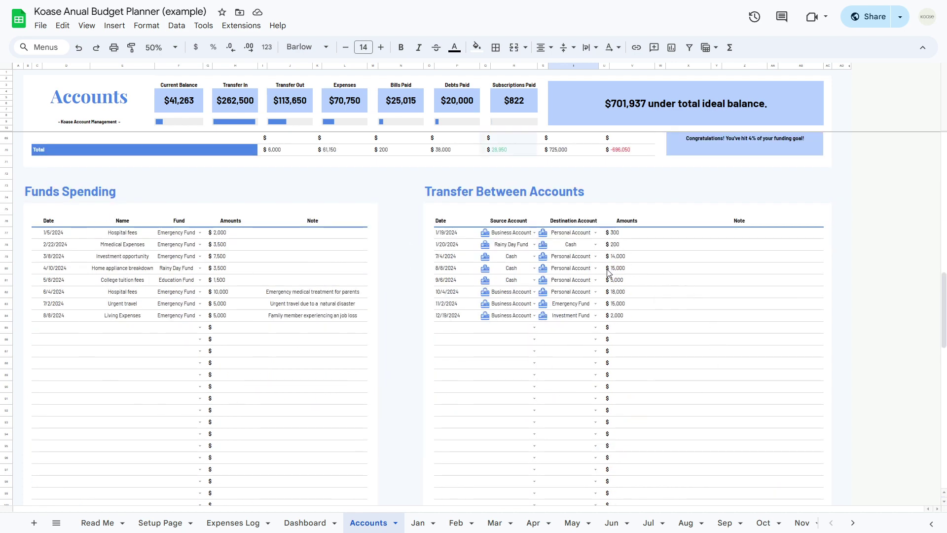
scroll(608, 271, "up", 13)
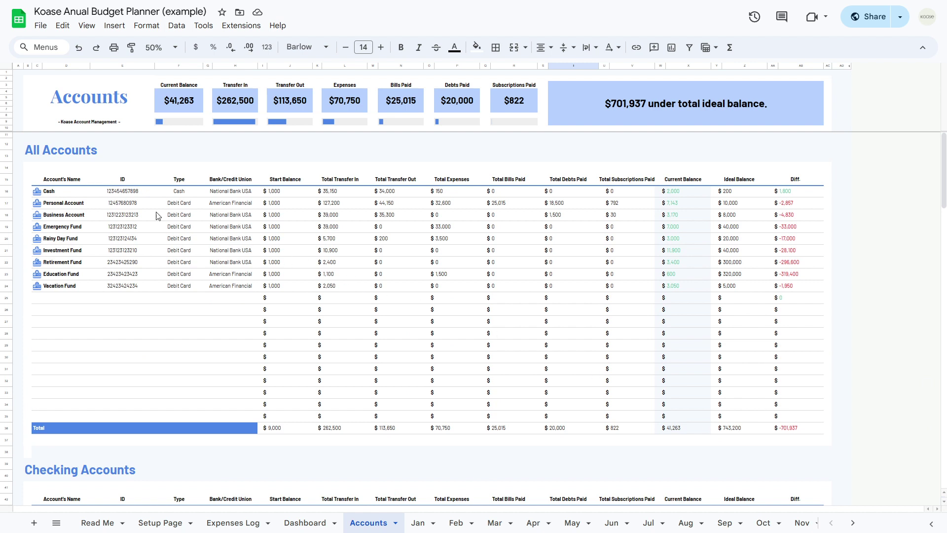
left_click(125, 181)
left_click(179, 181)
left_click(236, 181)
left_click(290, 182)
left_click(346, 182)
left_click(401, 182)
left_click(459, 183)
left_click(503, 182)
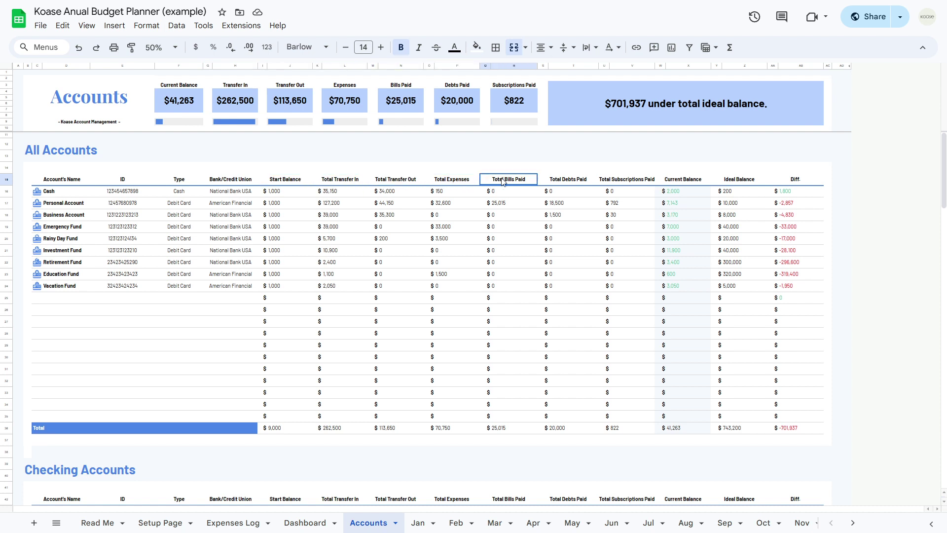
left_click(569, 185)
left_click(628, 179)
left_click(695, 183)
left_click(751, 182)
left_click(800, 183)
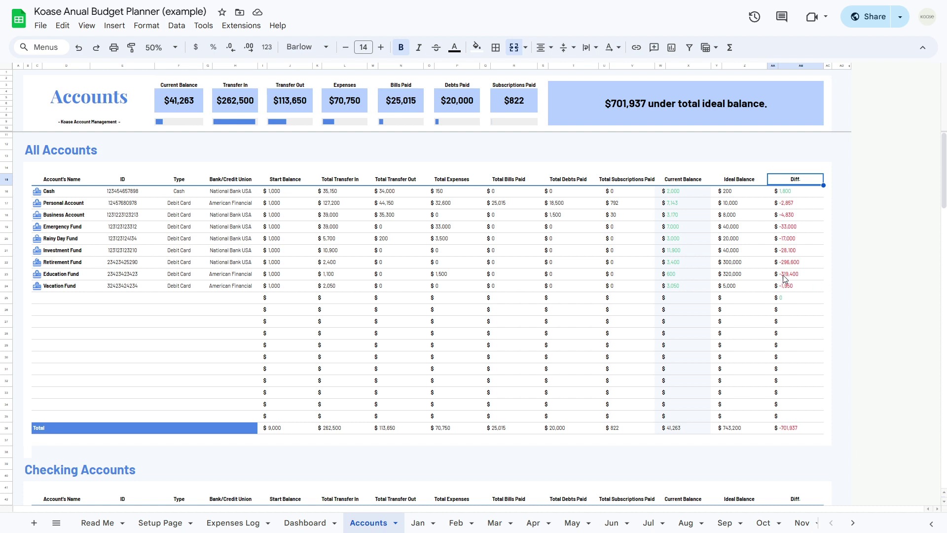
left_click(296, 179)
left_click(759, 181)
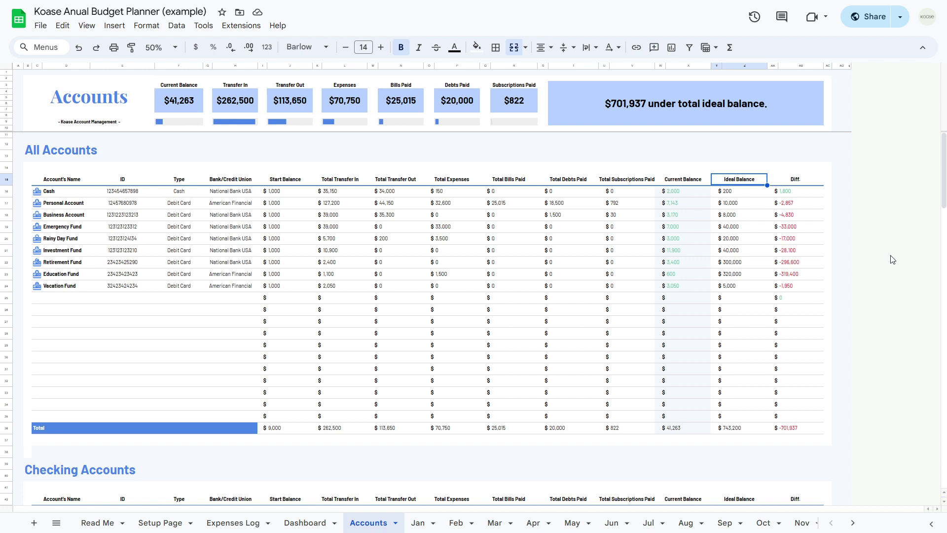
scroll(893, 260, "down", 5)
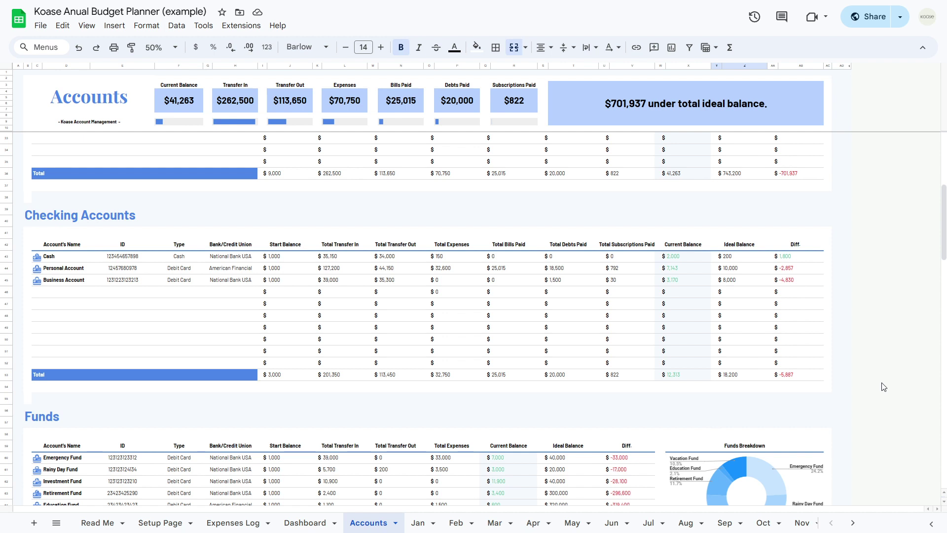
Scroll the Accounts sheet down to the Funds Spending and Transfer Between Accounts tables.
scroll(891, 424, "down", 3)
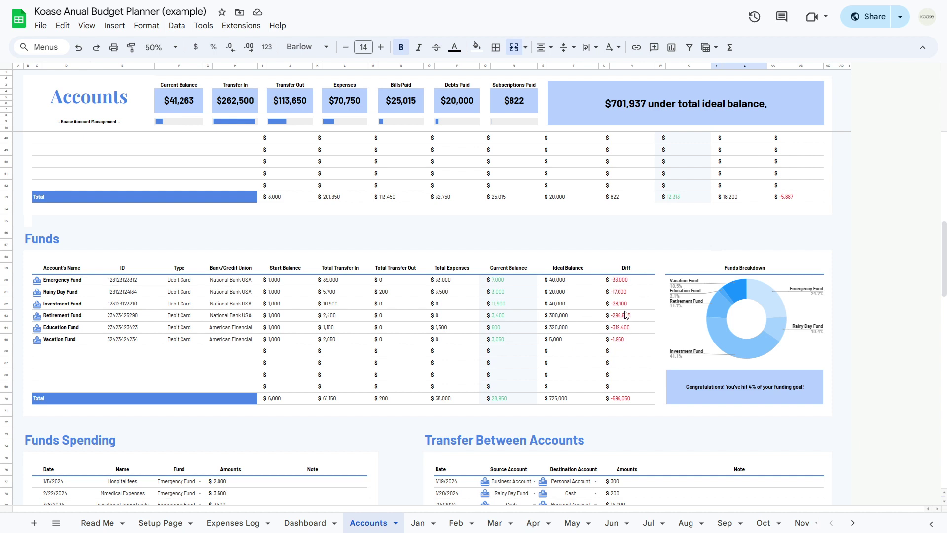
scroll(626, 315, "down", 5)
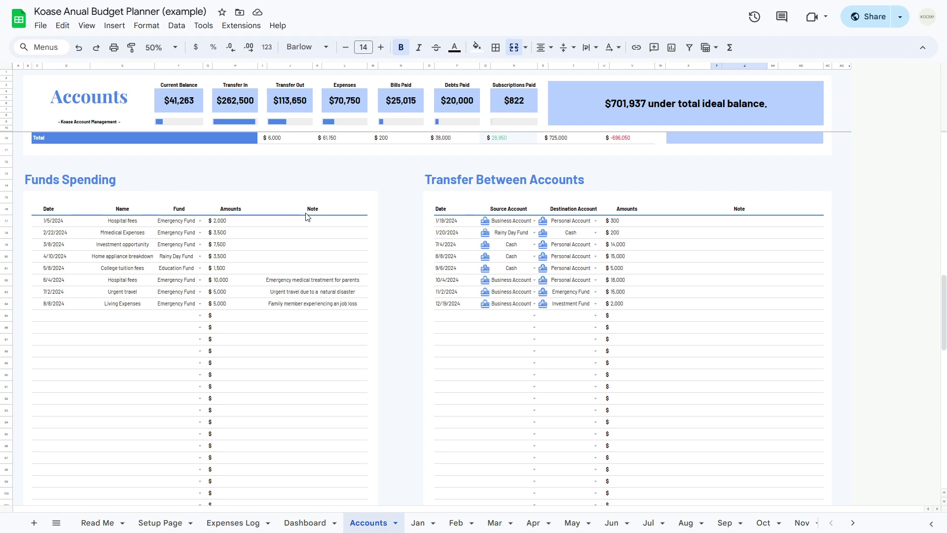
Select each Funds Spending heading: Date, Name, Fund, Amounts and Note.
left_click(71, 212)
left_click(144, 212)
left_click(180, 213)
left_click(228, 212)
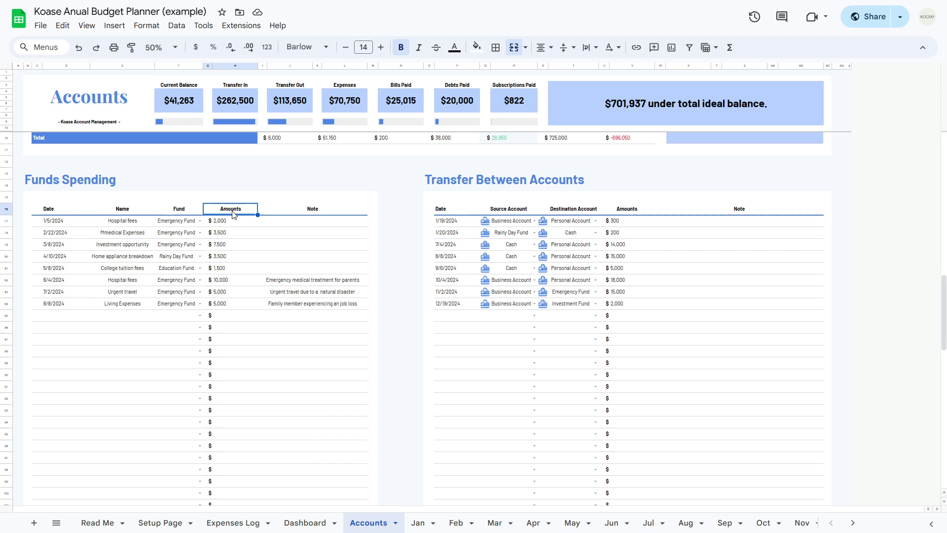
left_click(286, 212)
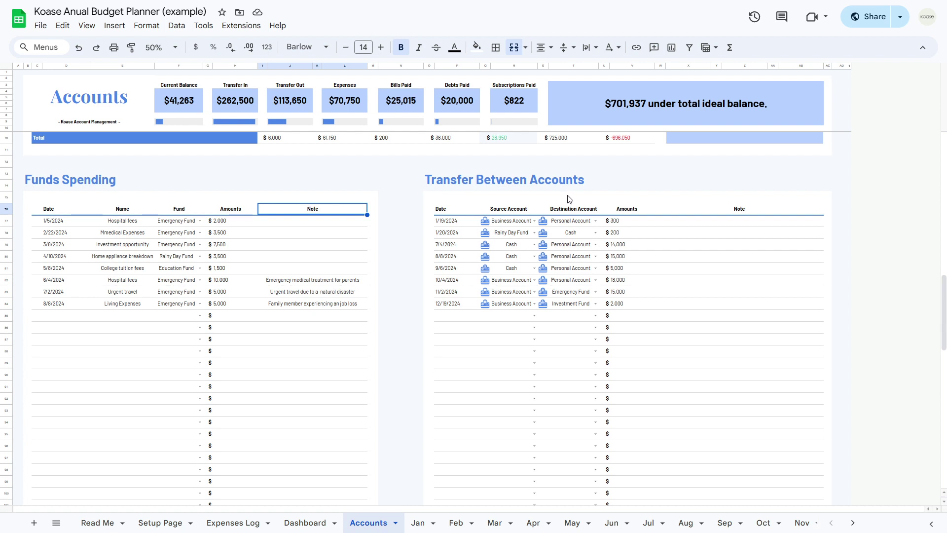
Select each transfers table heading: Date, Source Account, Destination Account, Amounts and Note.
left_click(477, 208)
left_click(512, 210)
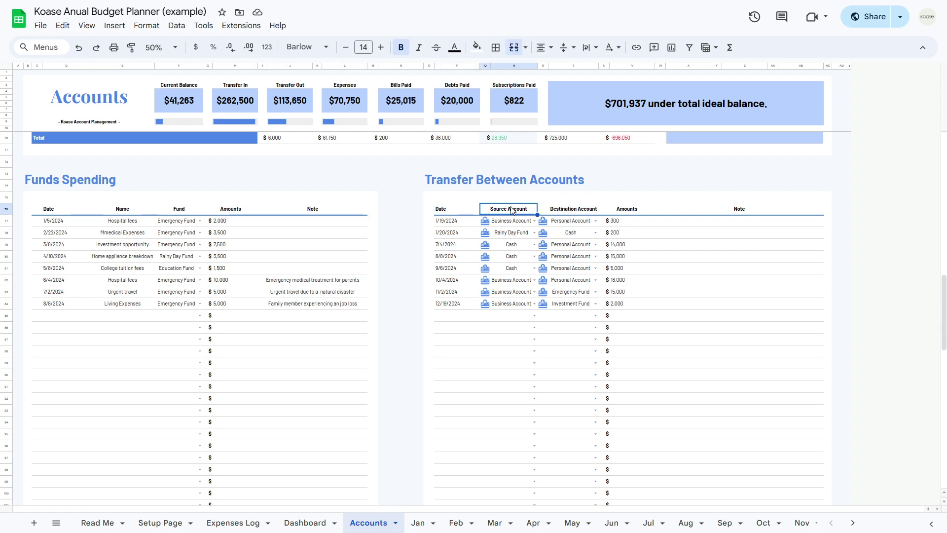
left_click(581, 209)
left_click(642, 208)
left_click(709, 210)
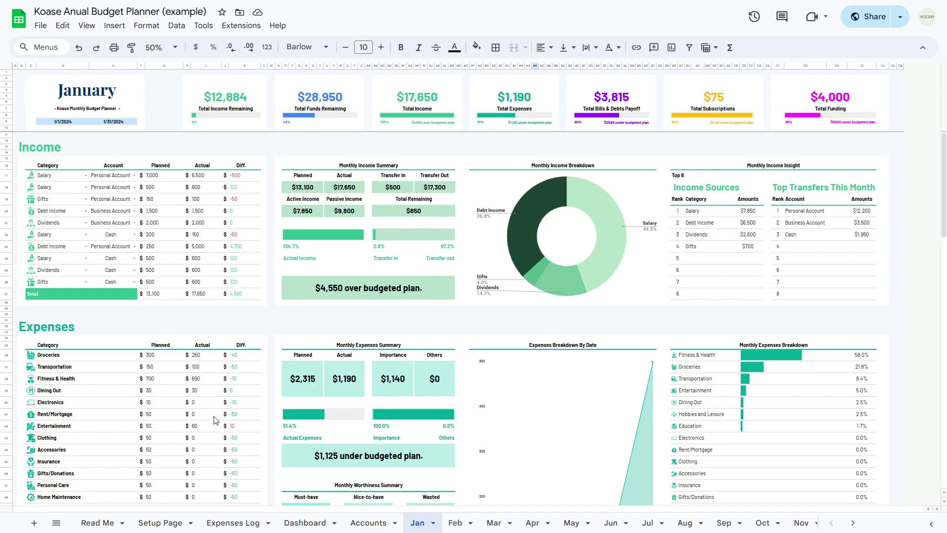
Change the first January income row's category to Side Hustle and its account to Cash.
scroll(53, 398, "down", 5)
scroll(56, 404, "down", 10)
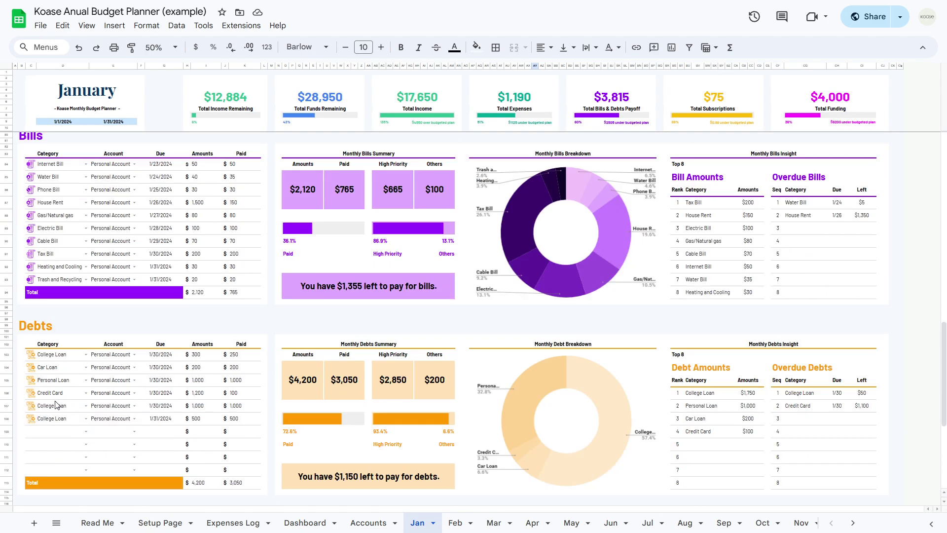
scroll(170, 408, "up", 15)
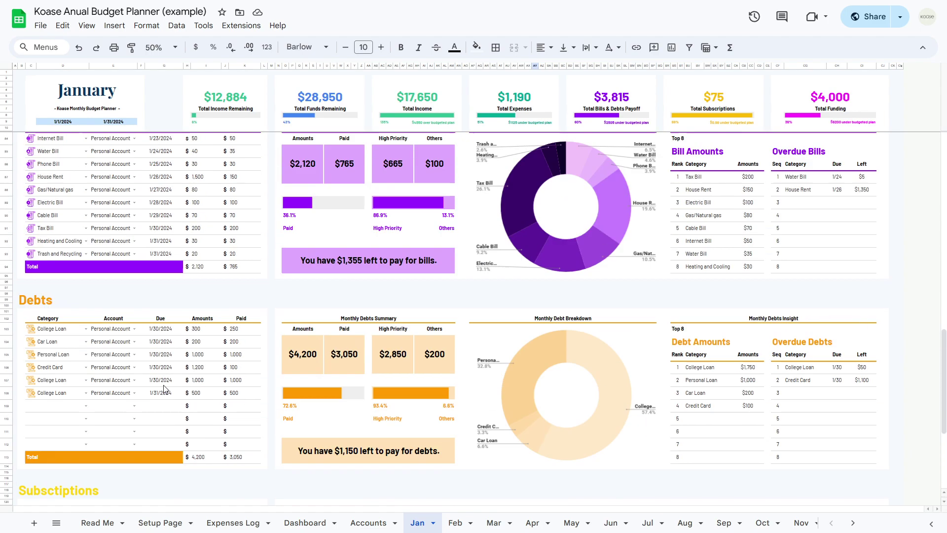
scroll(166, 390, "up", 3)
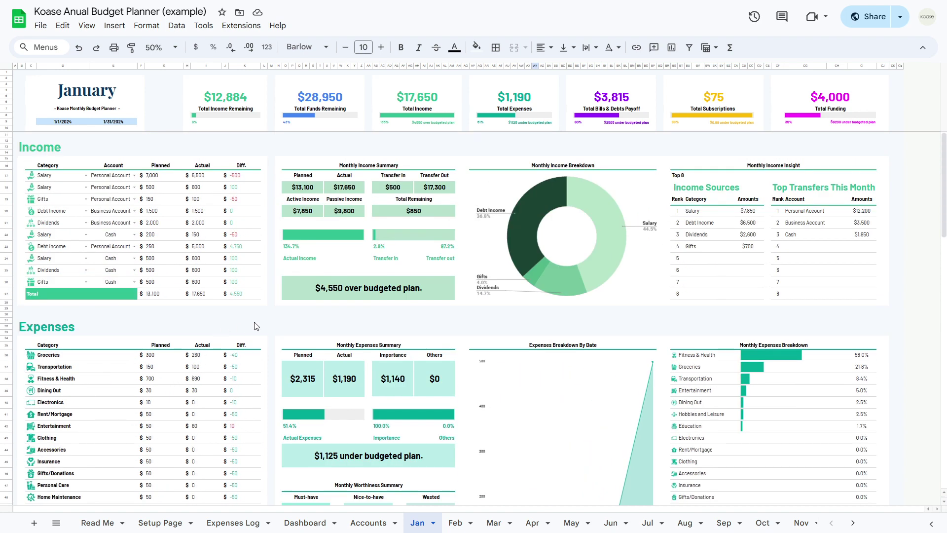
left_click(86, 176)
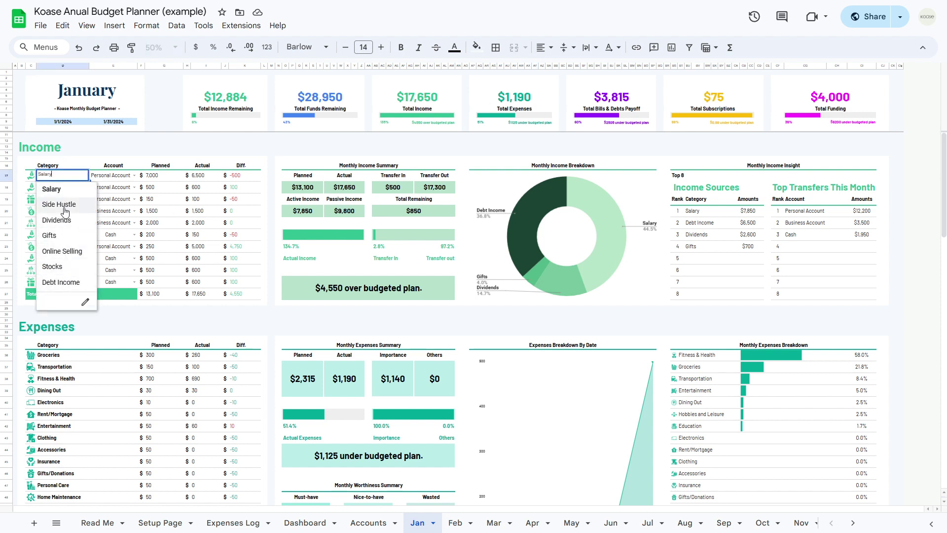
left_click(64, 203)
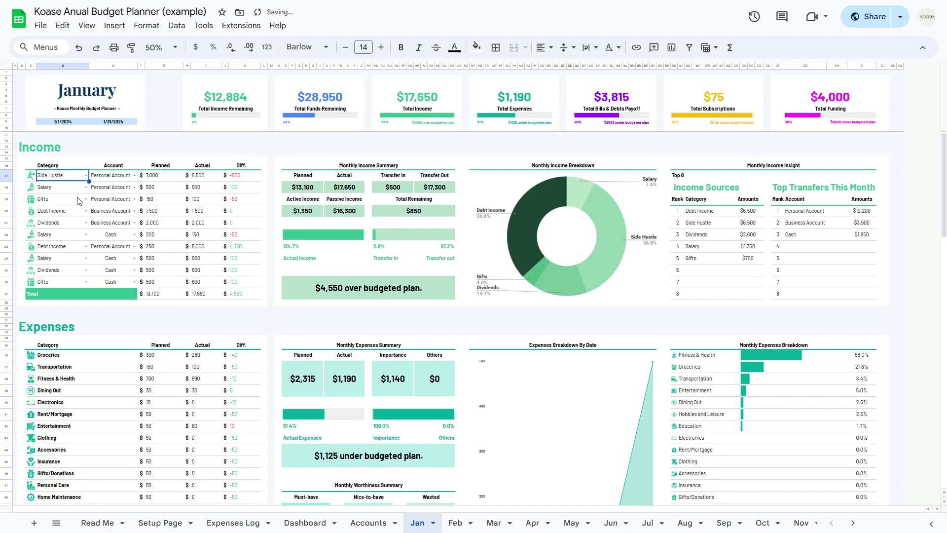
left_click(133, 176)
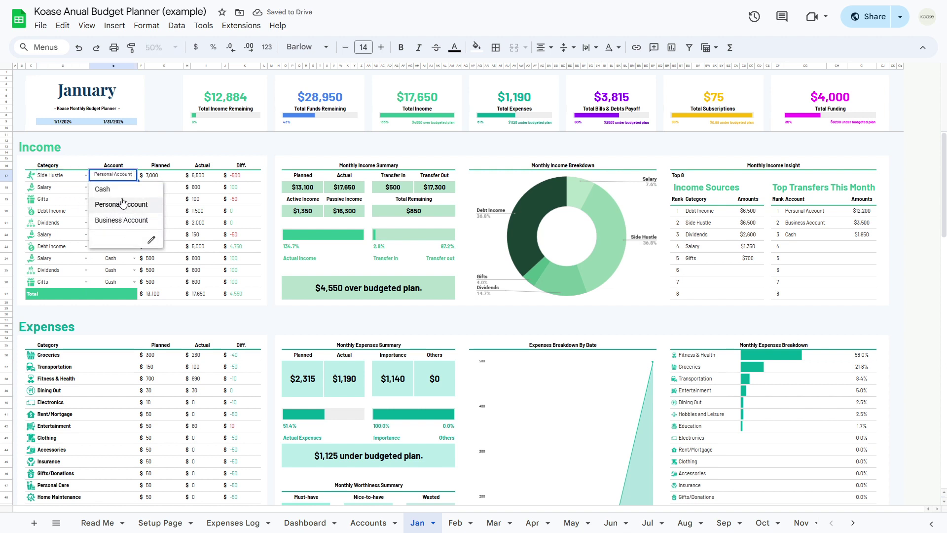
left_click(120, 190)
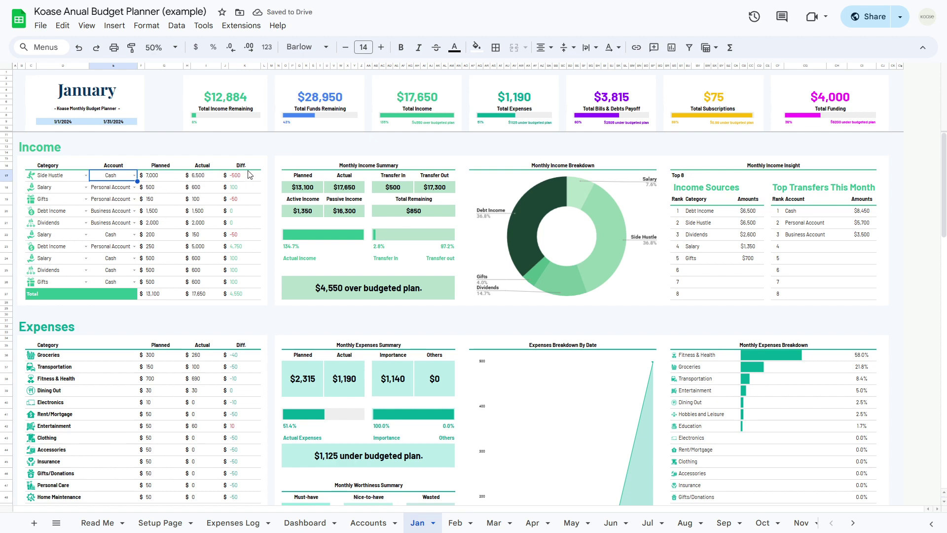
scroll(252, 183, "down", 4)
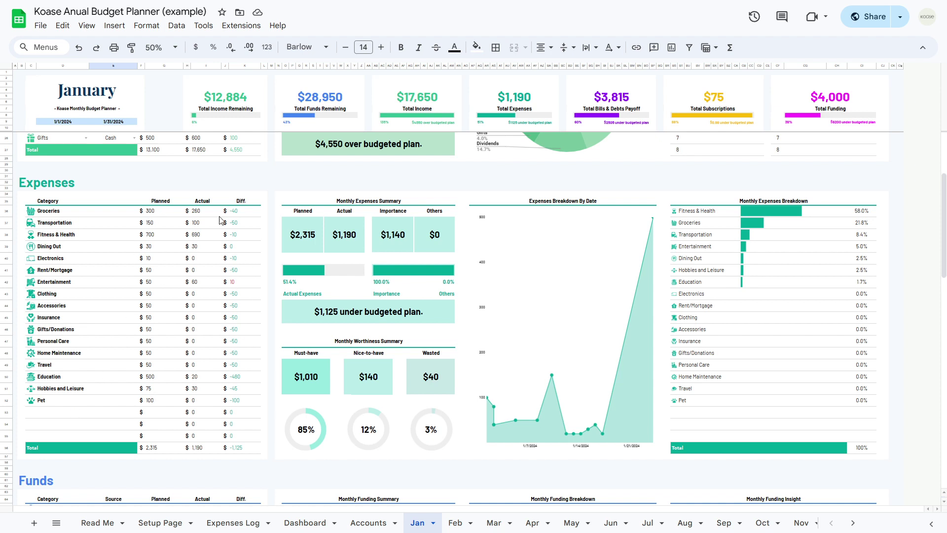
left_click(235, 524)
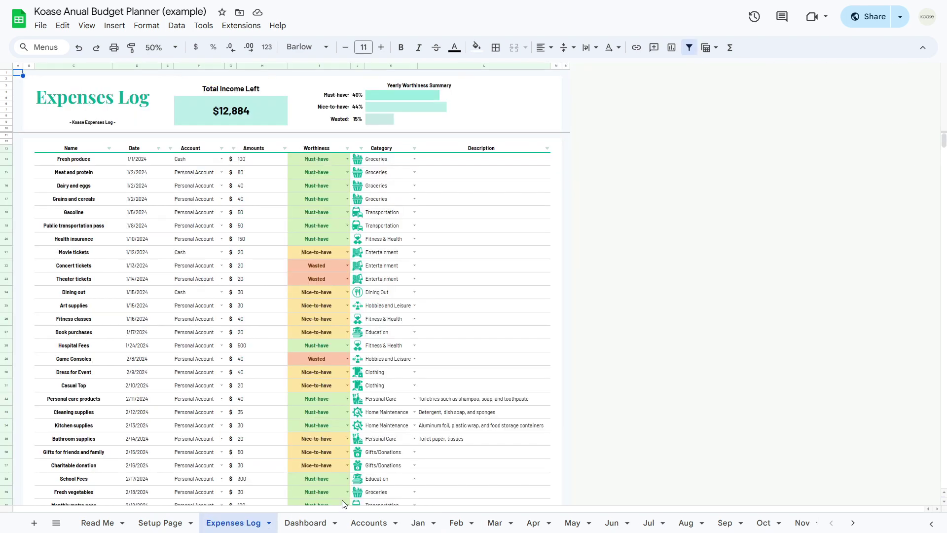
left_click(423, 518)
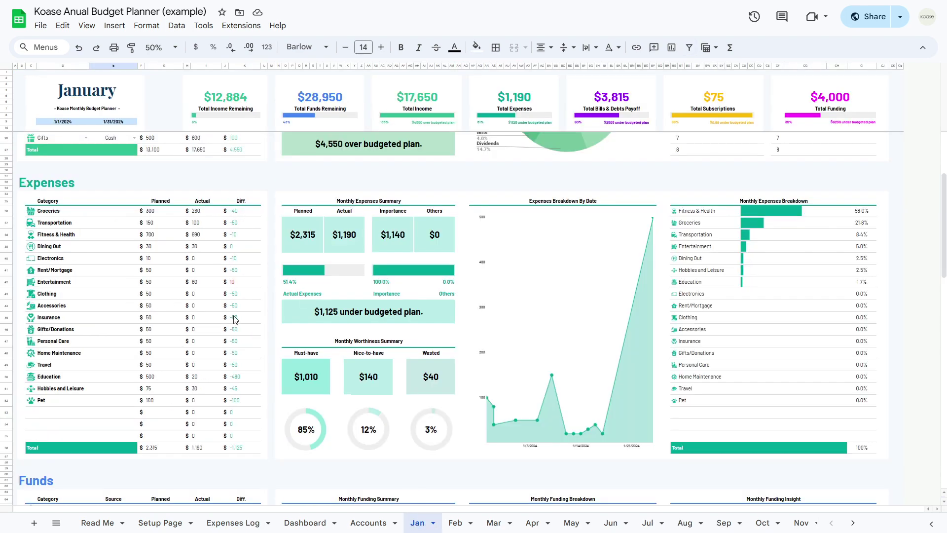
scroll(245, 433, "down", 5)
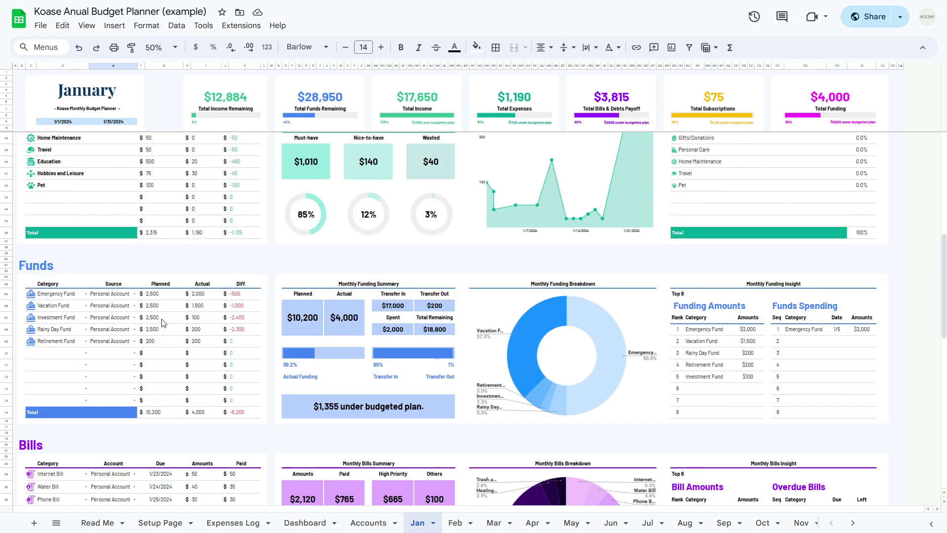
left_click(85, 293)
left_click(69, 307)
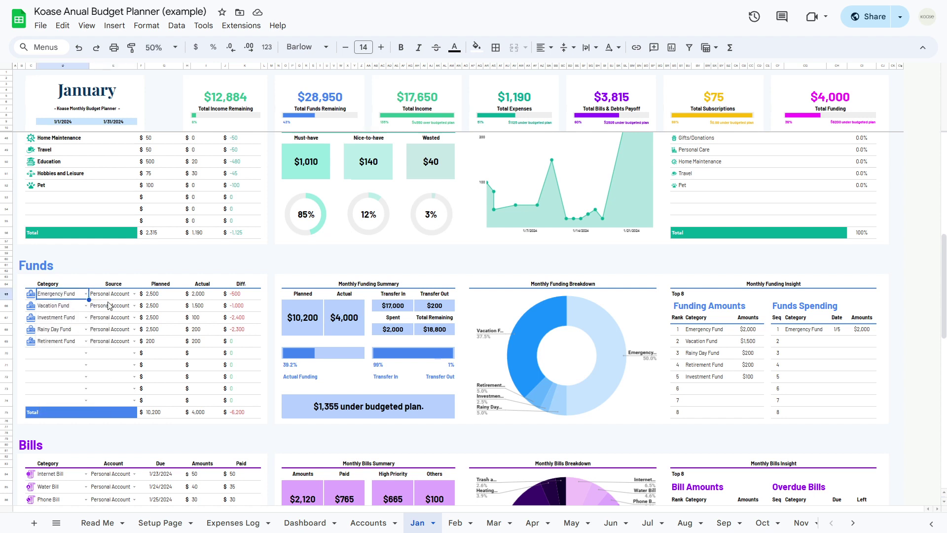
left_click(133, 294)
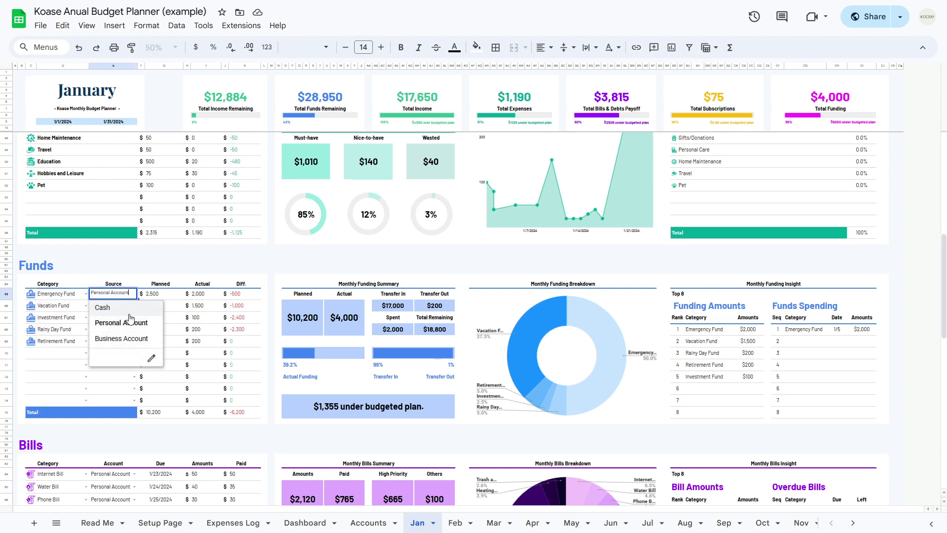
left_click(133, 323)
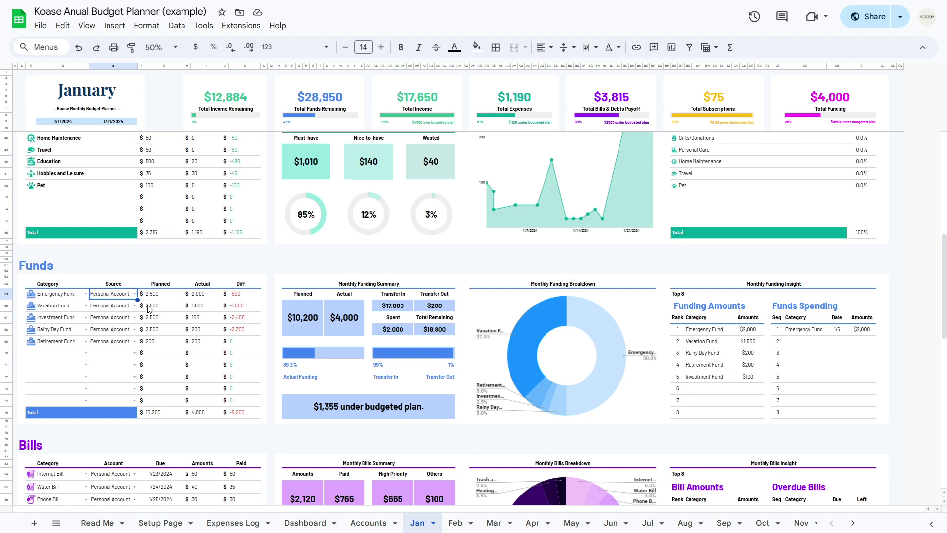
left_click(161, 285)
left_click(205, 285)
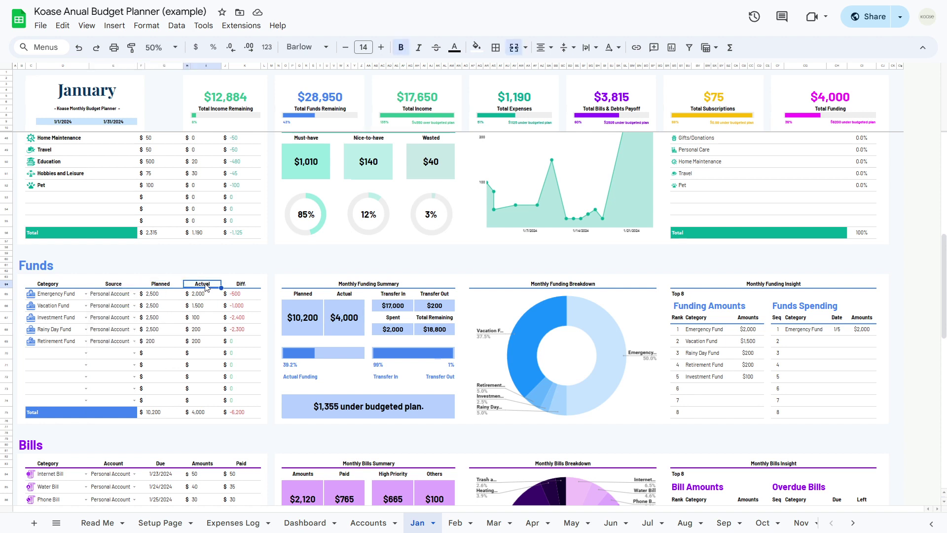
left_click(249, 288)
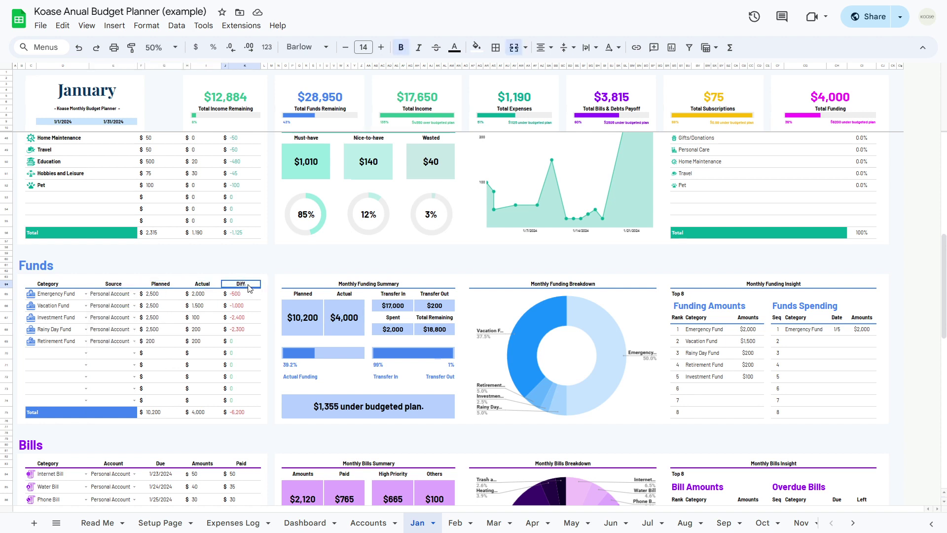
scroll(255, 291, "down", 5)
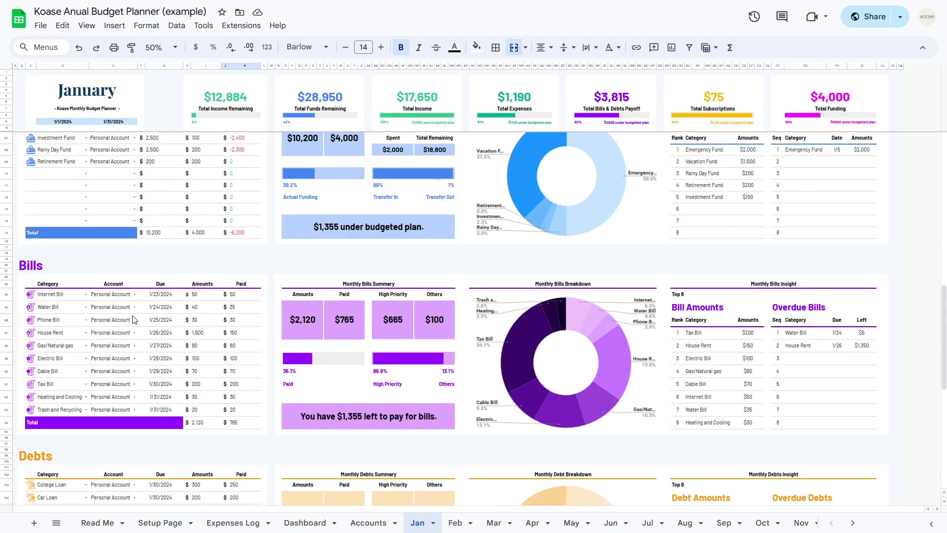
left_click(85, 295)
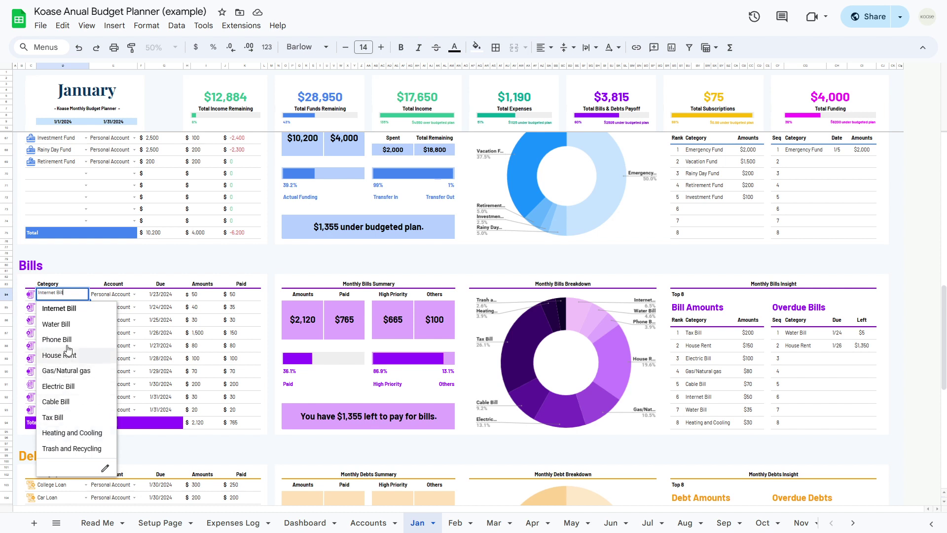
left_click(69, 311)
left_click(134, 294)
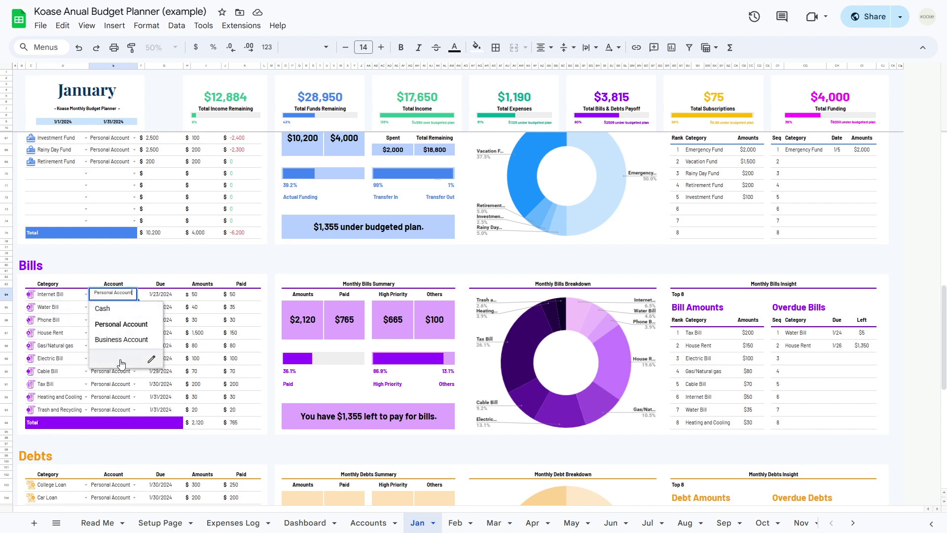
left_click(126, 330)
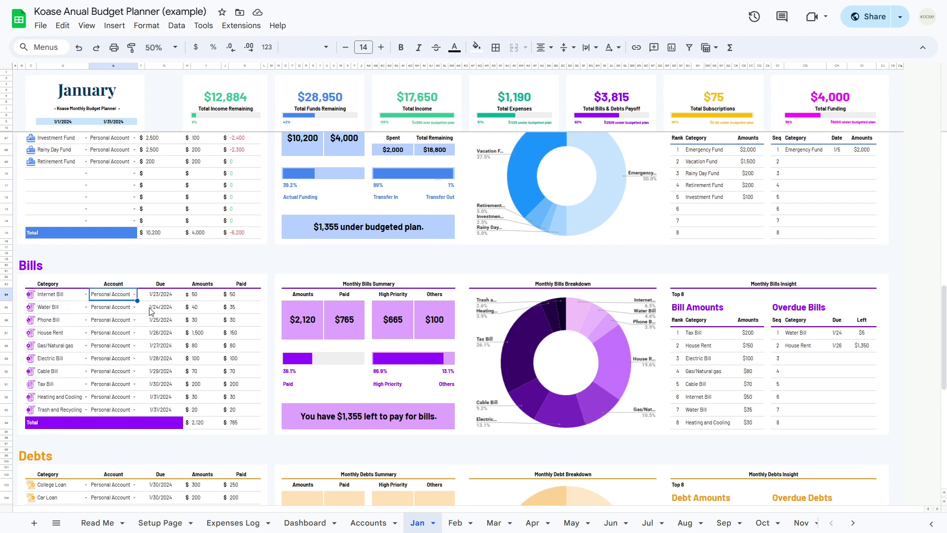
left_click(200, 296)
left_click(240, 296)
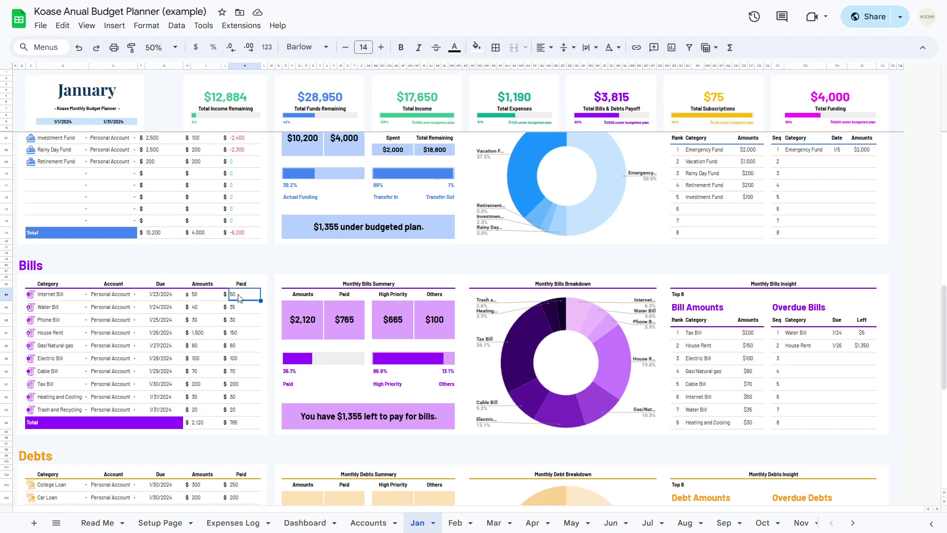
scroll(237, 301, "down", 5)
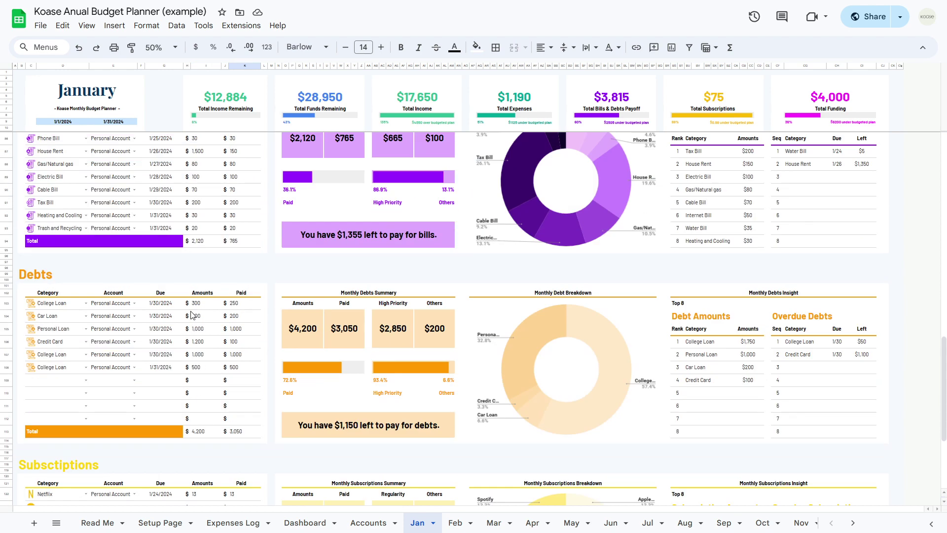
left_click(86, 303)
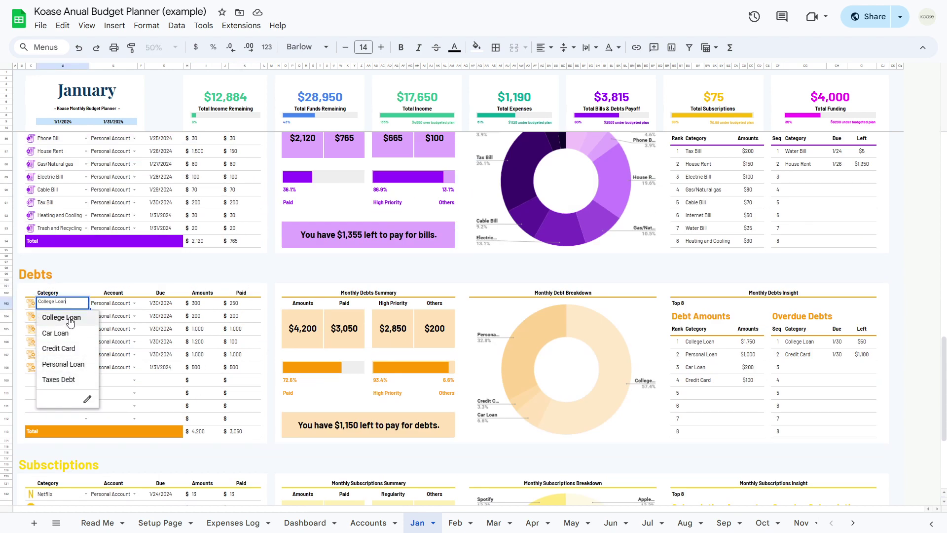
left_click(71, 321)
left_click(134, 303)
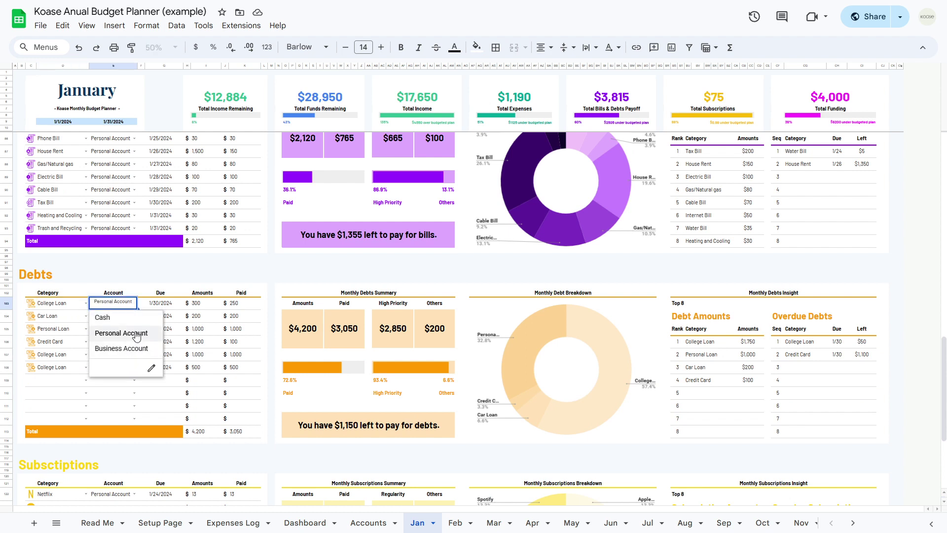
left_click(137, 335)
left_click(161, 304)
left_click(190, 304)
left_click(243, 305)
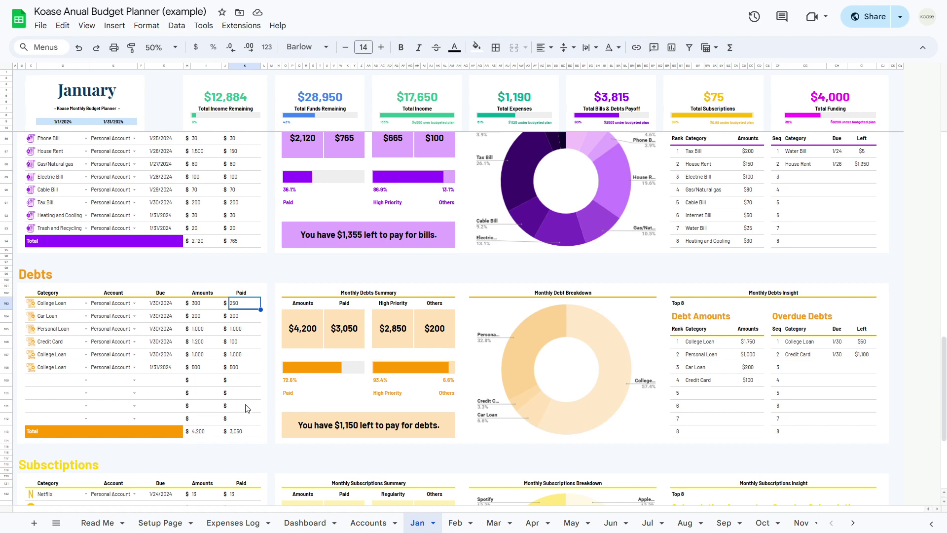
scroll(246, 407, "down", 3)
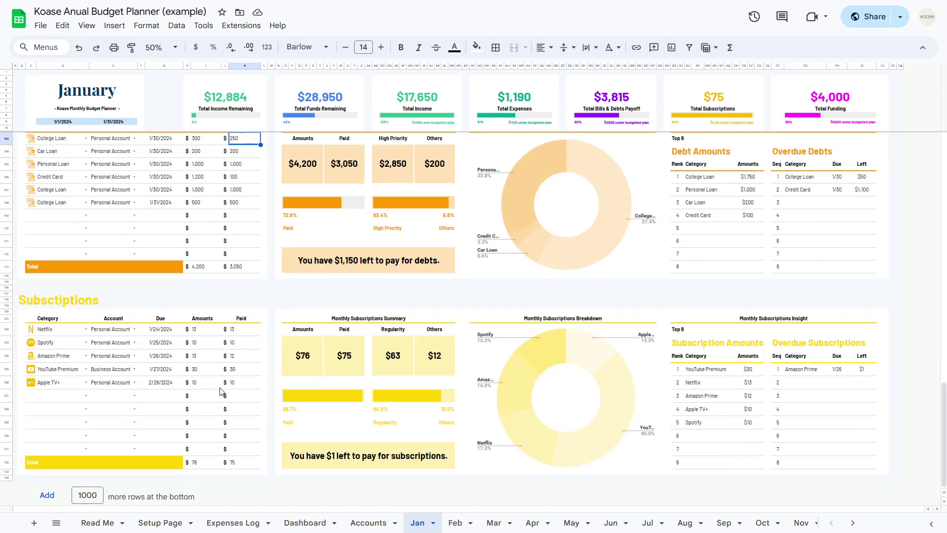
left_click(85, 330)
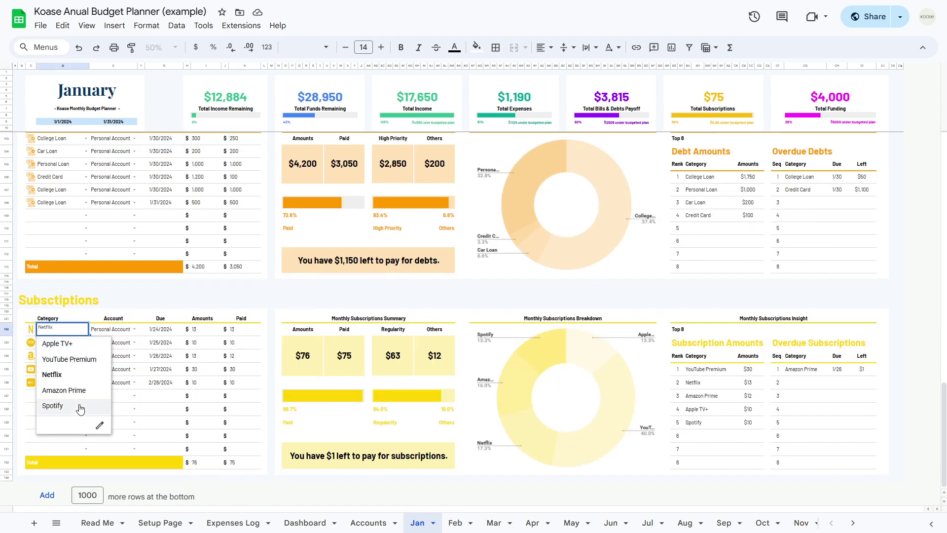
left_click(84, 377)
left_click(134, 329)
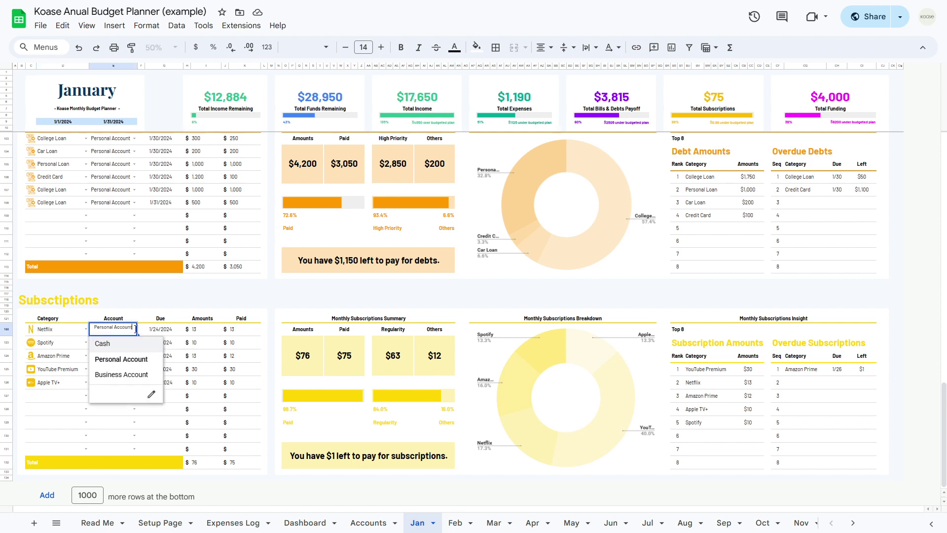
left_click(128, 363)
left_click(163, 331)
left_click(200, 333)
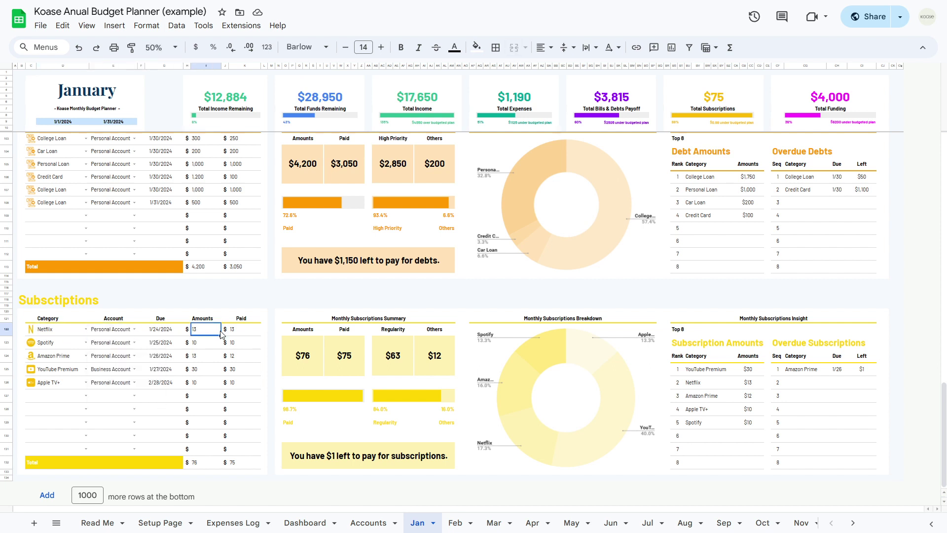
left_click(241, 334)
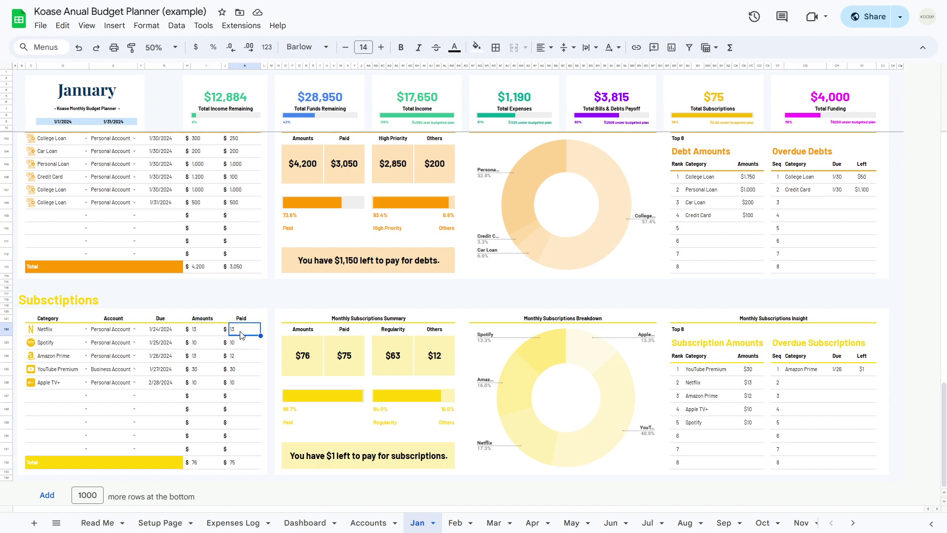